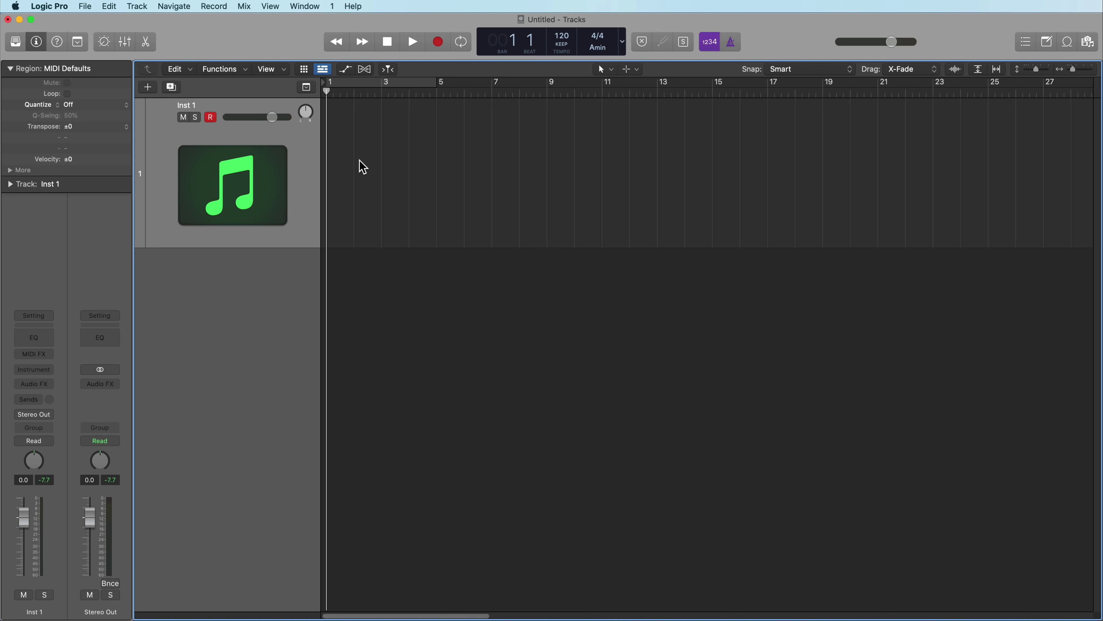
Step: Leave the project key set to A minor
left_click(600, 48)
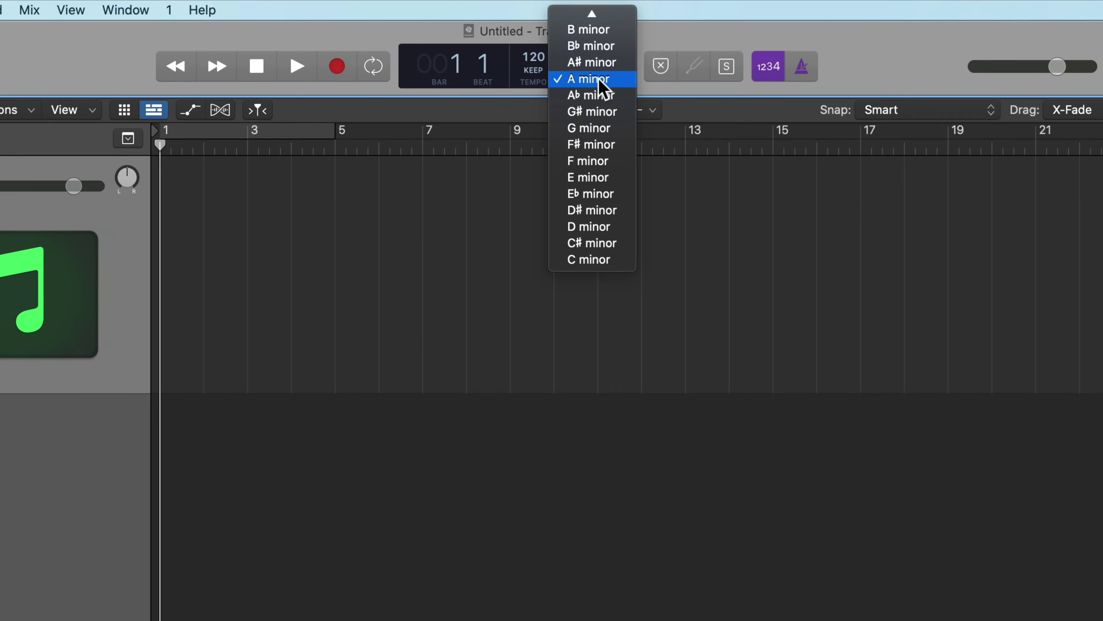
mouse_move(592, 14)
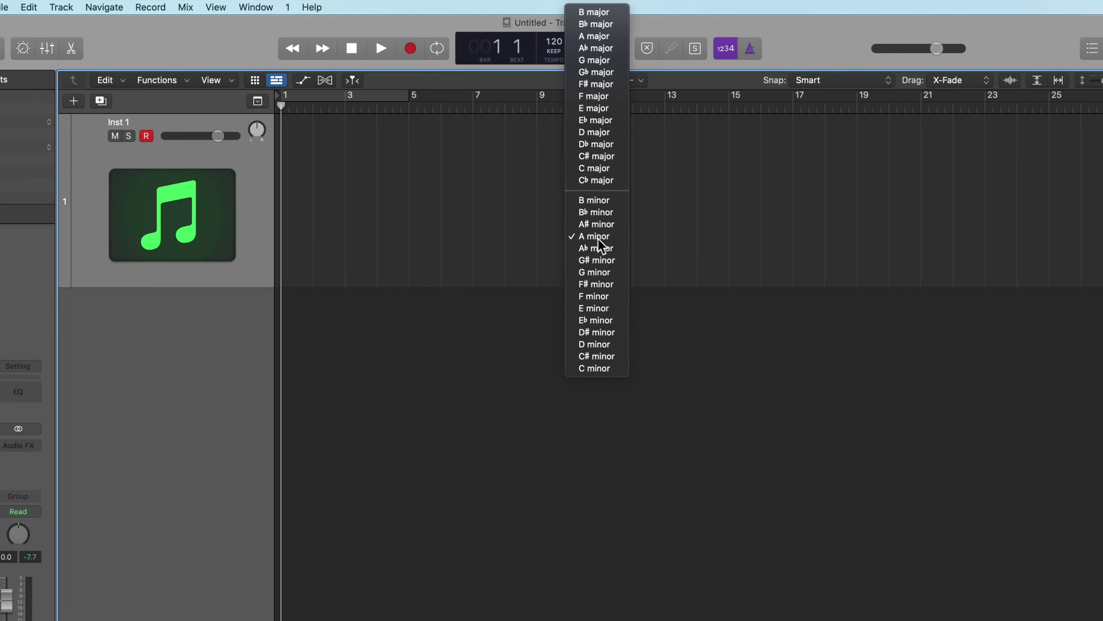
left_click(599, 369)
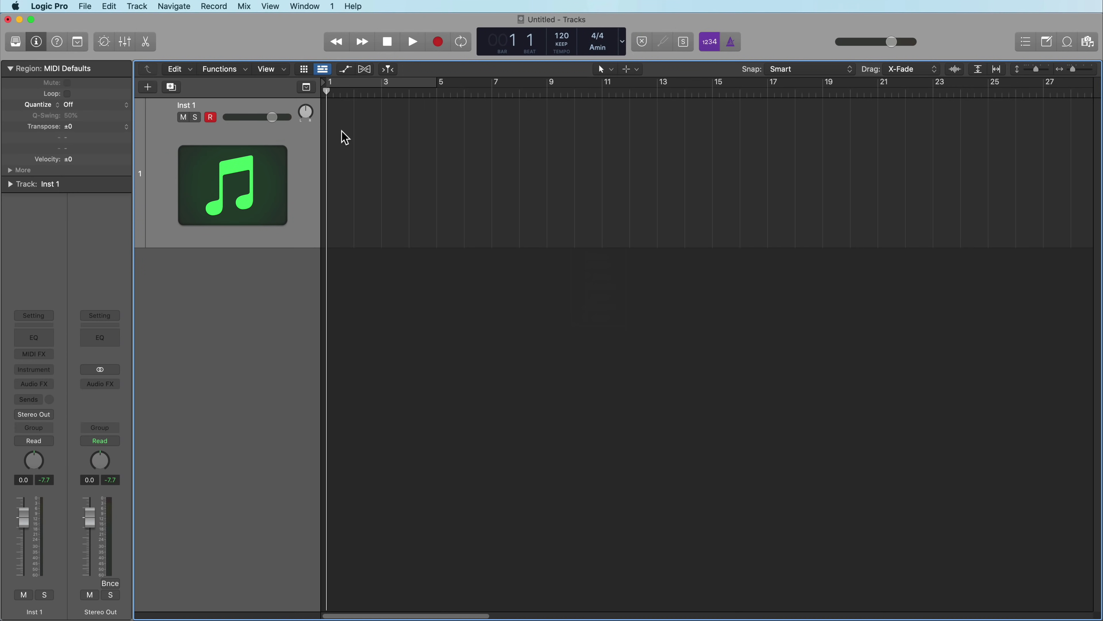
Step: Create an empty pattern region on Inst 1 and enlarge the Step Sequencer below it
right_click(340, 146)
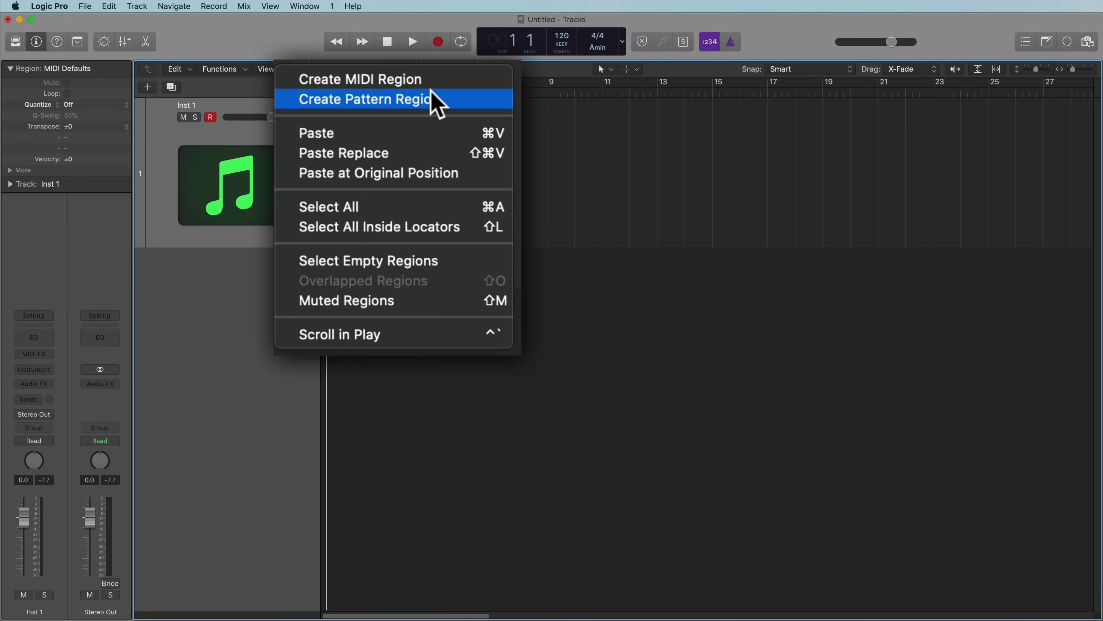
left_click(463, 109)
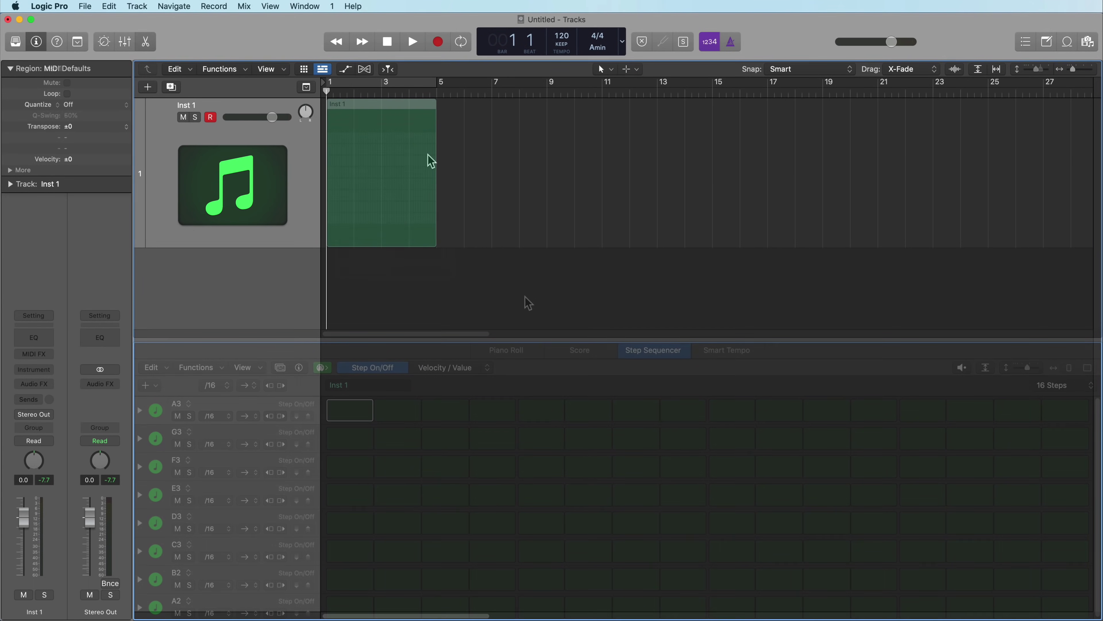
left_click_drag(542, 340, 547, 263)
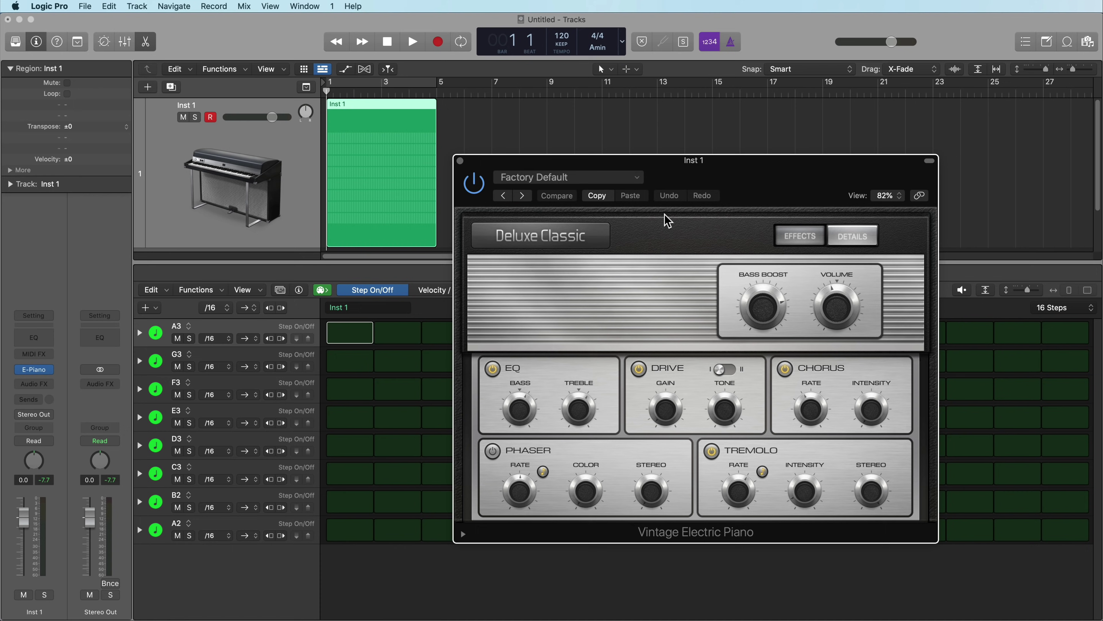
Step: Close the Vintage Electric Piano plugin window
left_click(460, 160)
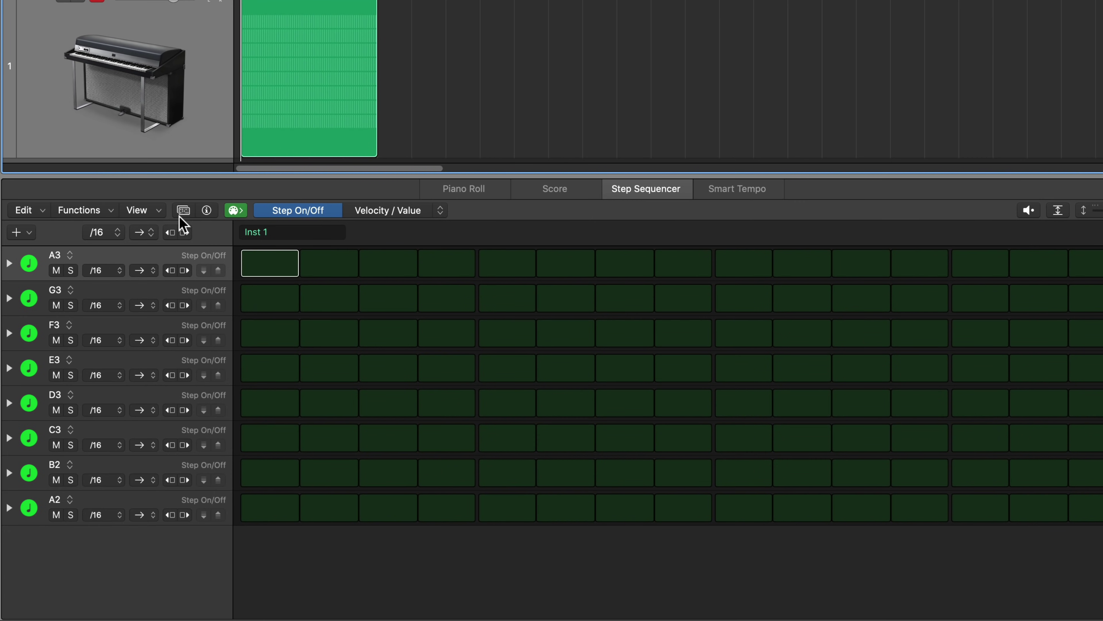
Step: Apply the Minor template from the Pattern Browser, then enlarge the editor to show rows A2–A4
left_click(280, 290)
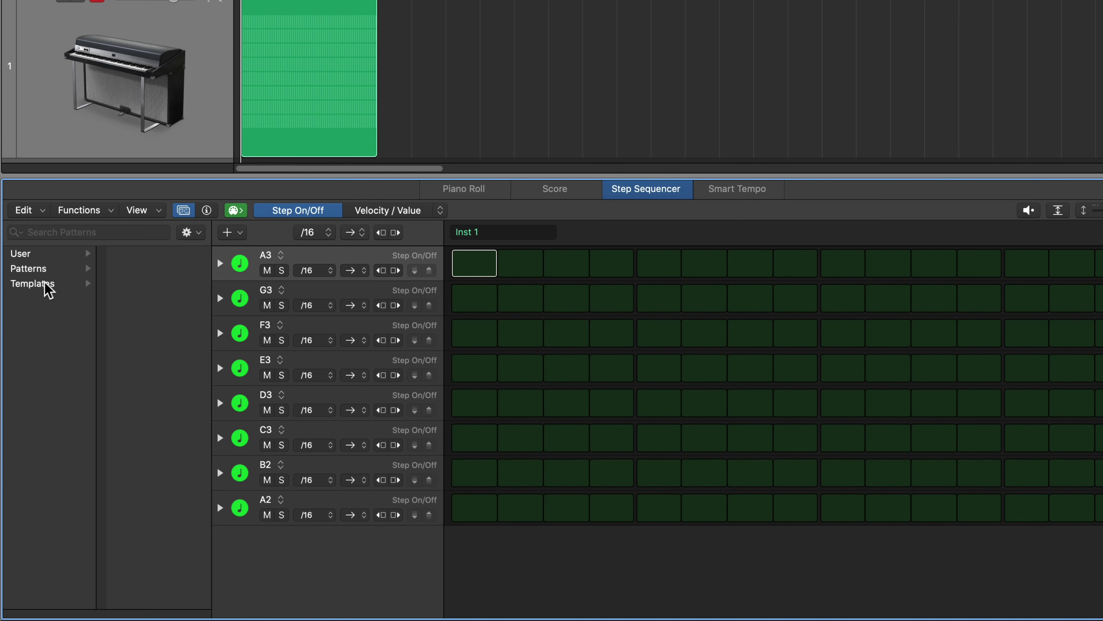
left_click(59, 287)
scroll(204, 430, "down", 5)
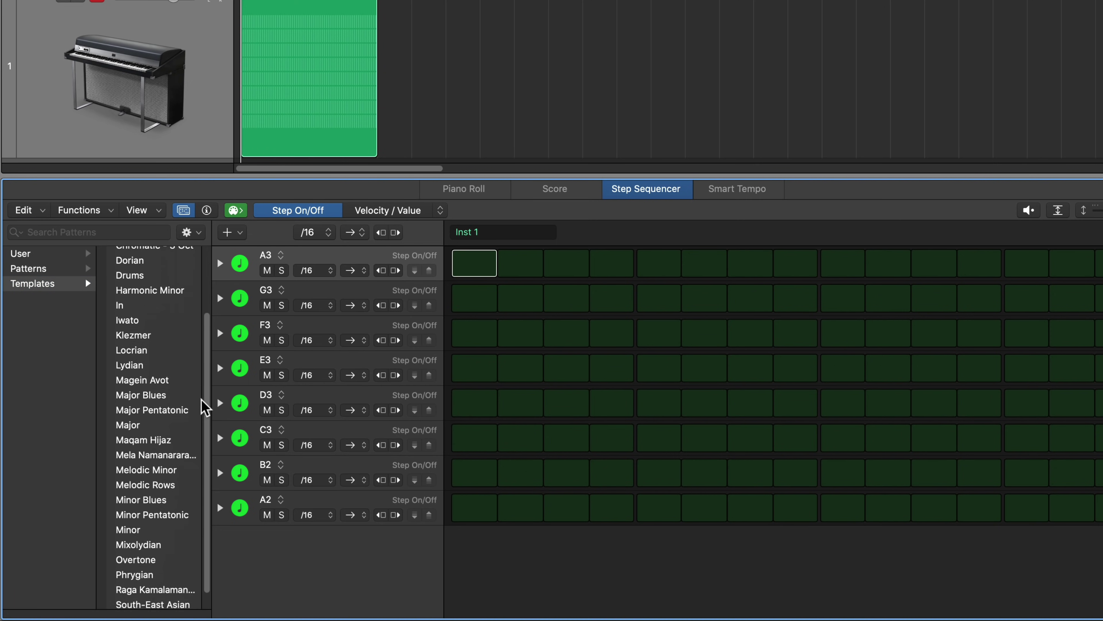
left_click(163, 513)
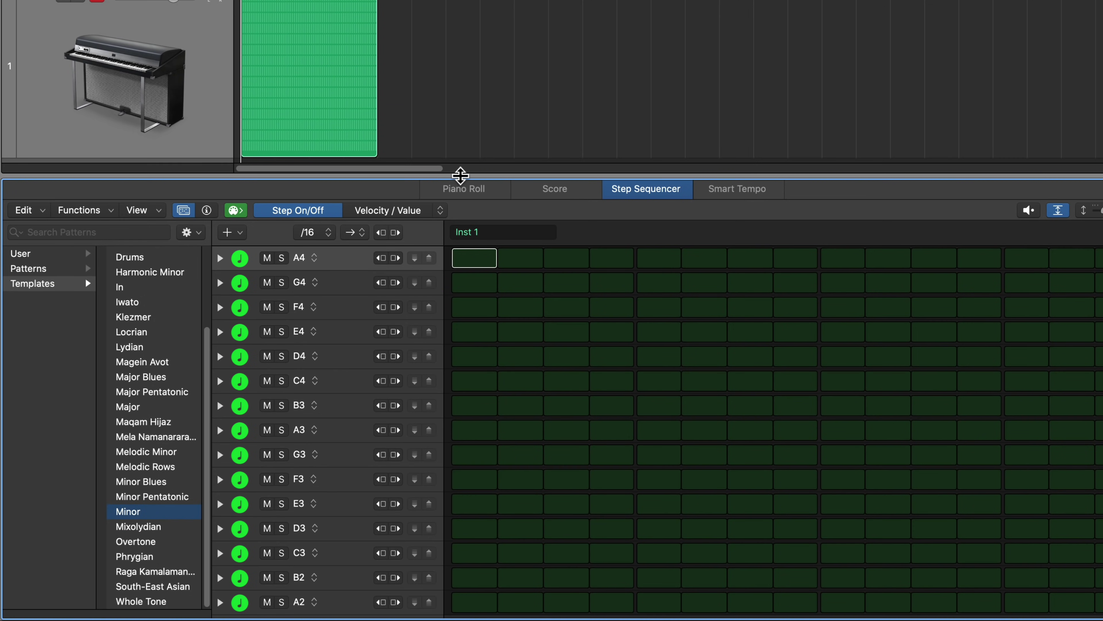
left_click_drag(456, 175, 475, 4)
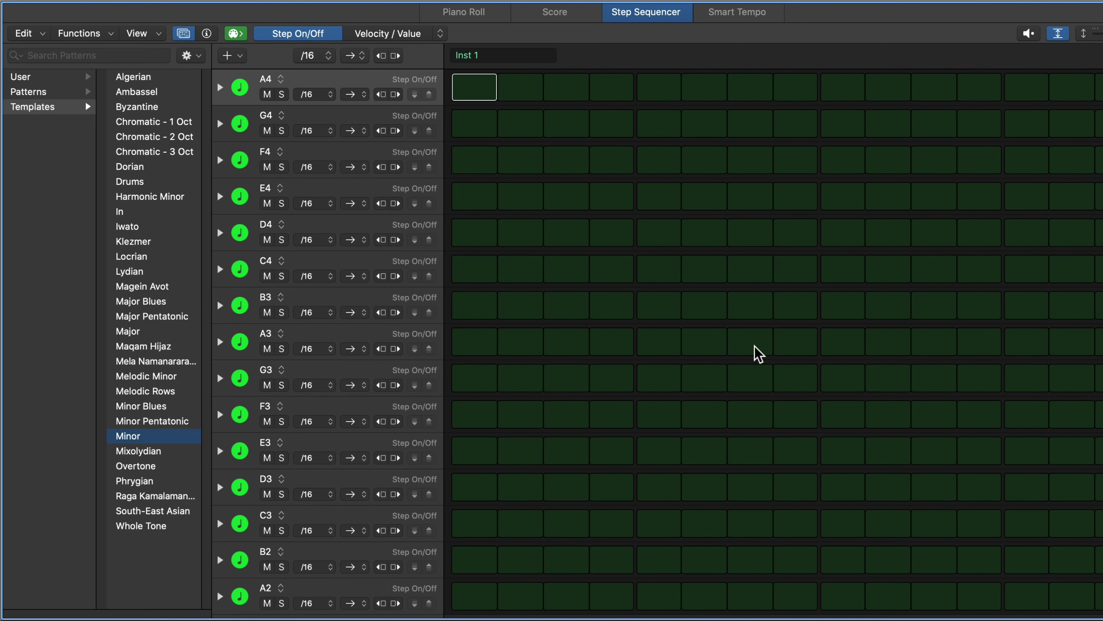
Step: Enter chords A3-C4-E4, F3-A3-C4, G3-B3-D4 and E3-G3-B3 on steps 1–4
left_click(475, 342)
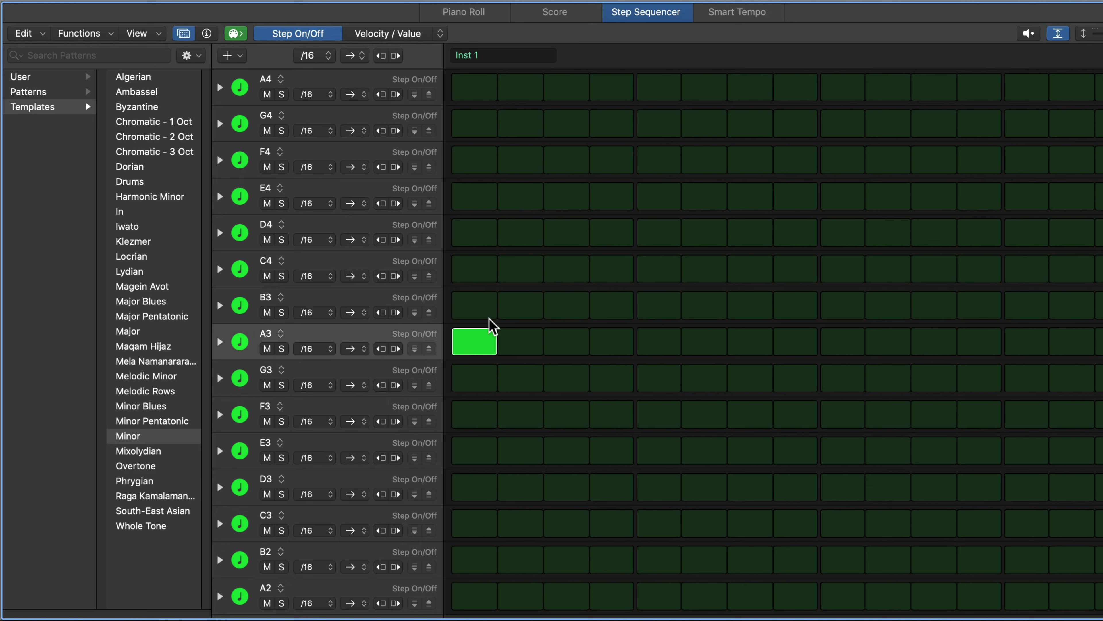
left_click(482, 273)
left_click(487, 197)
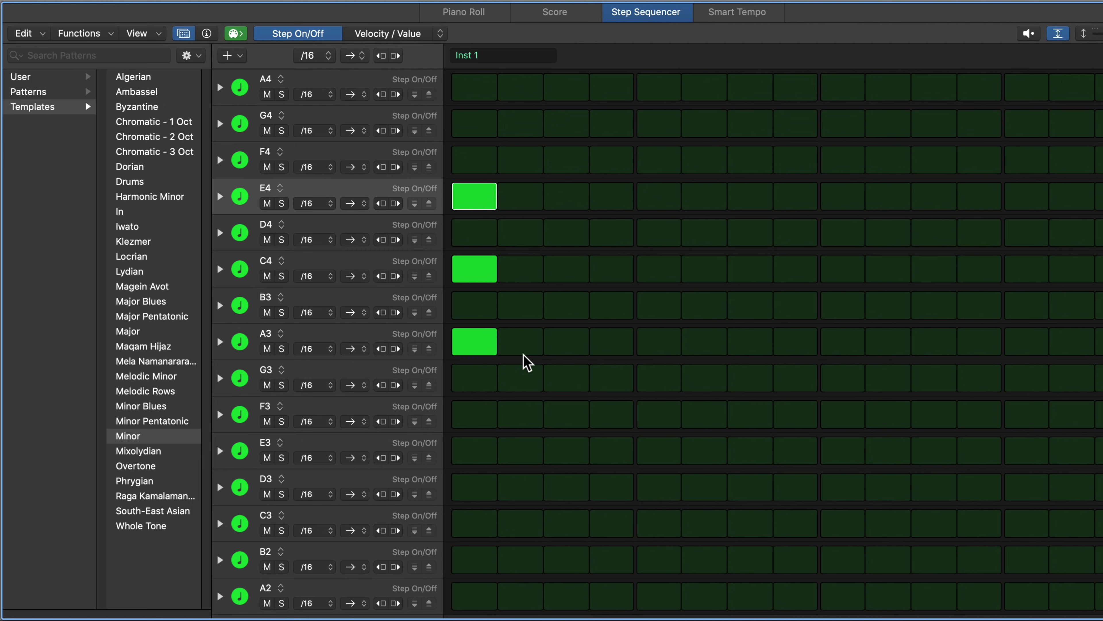
left_click(524, 418)
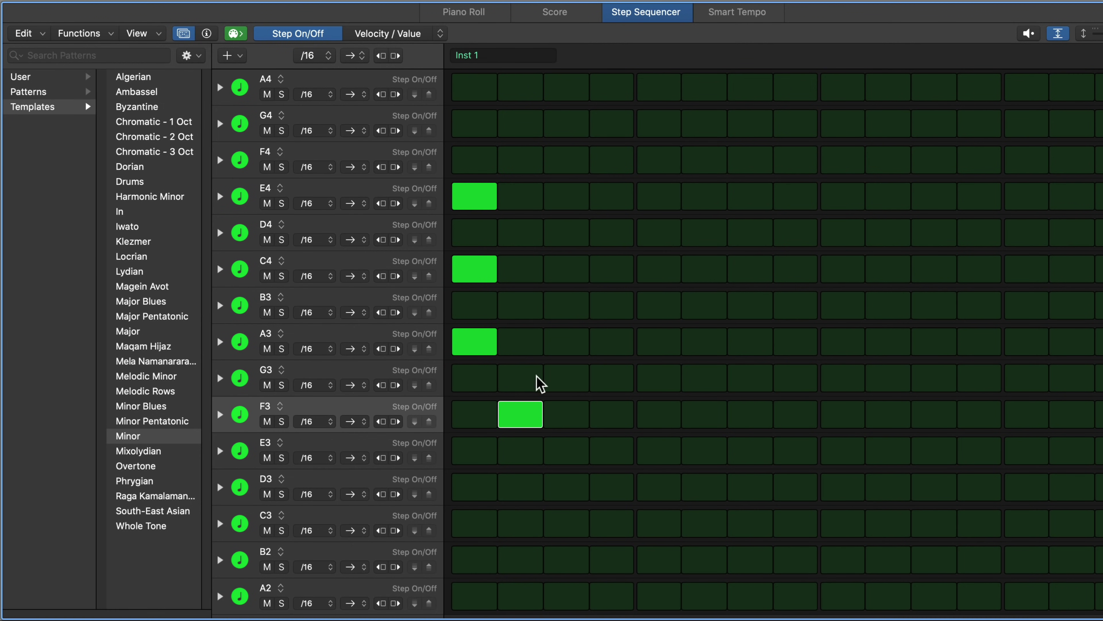
left_click(533, 348)
left_click(538, 275)
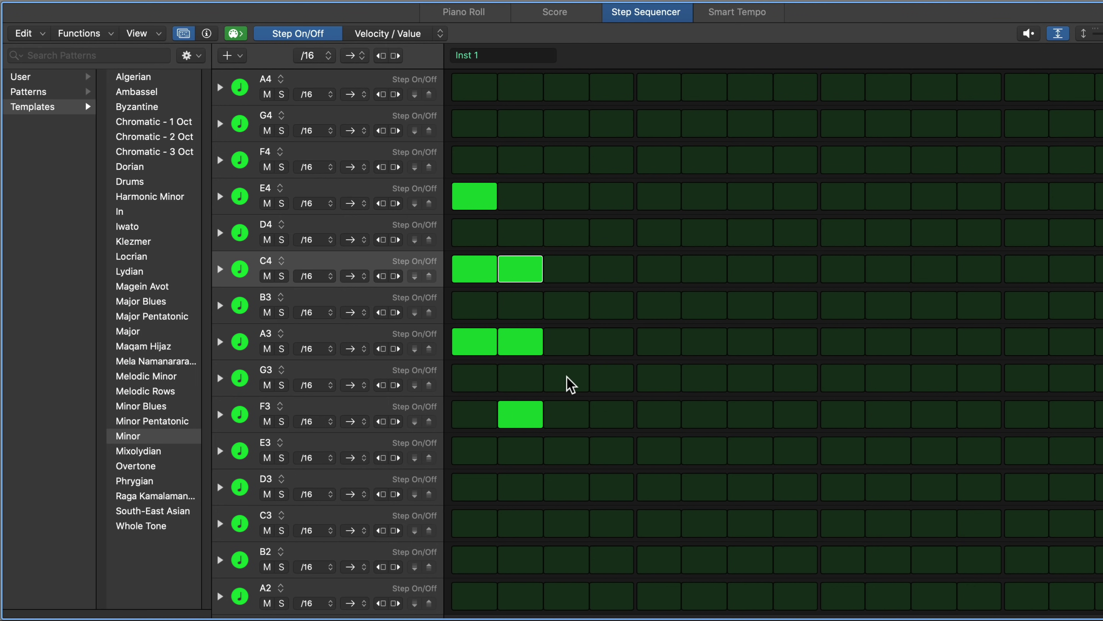
left_click(569, 385)
left_click(583, 310)
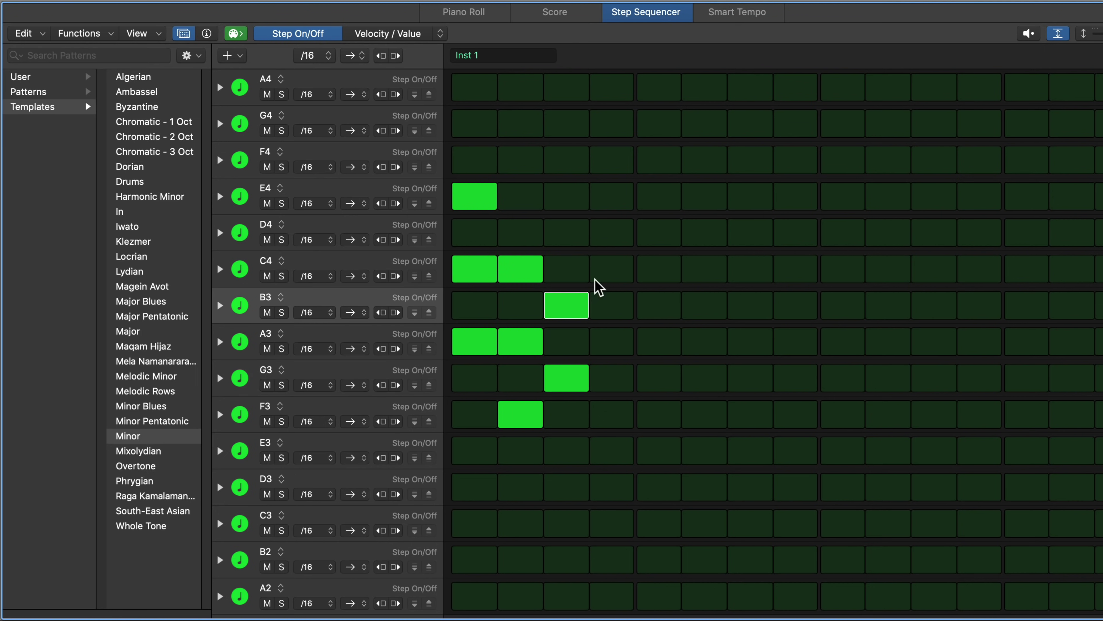
left_click(581, 242)
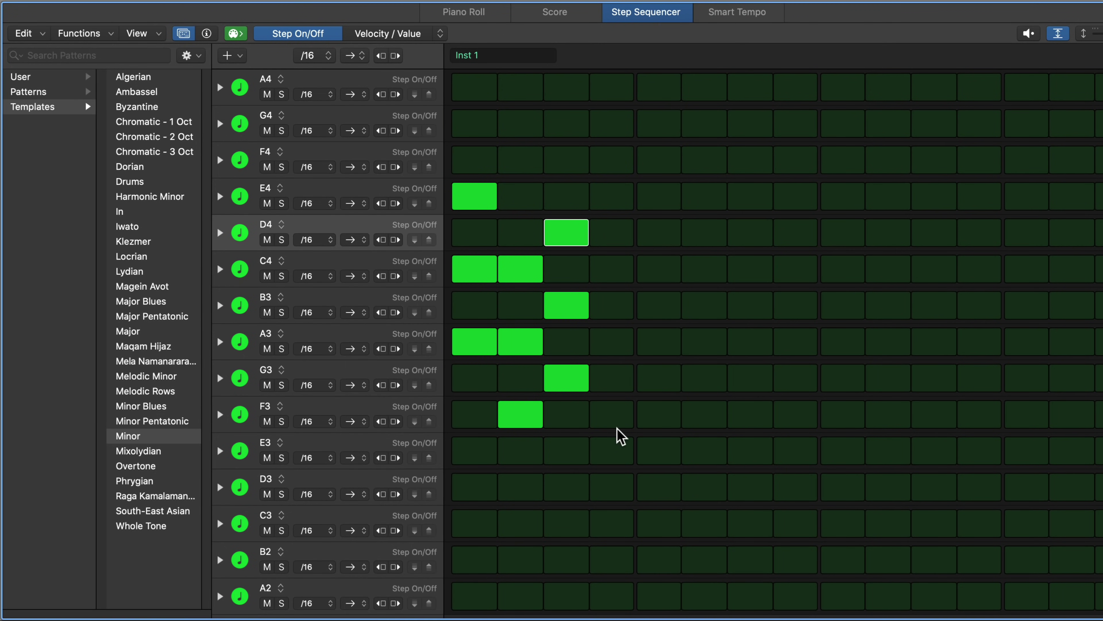
left_click(613, 450)
left_click(619, 380)
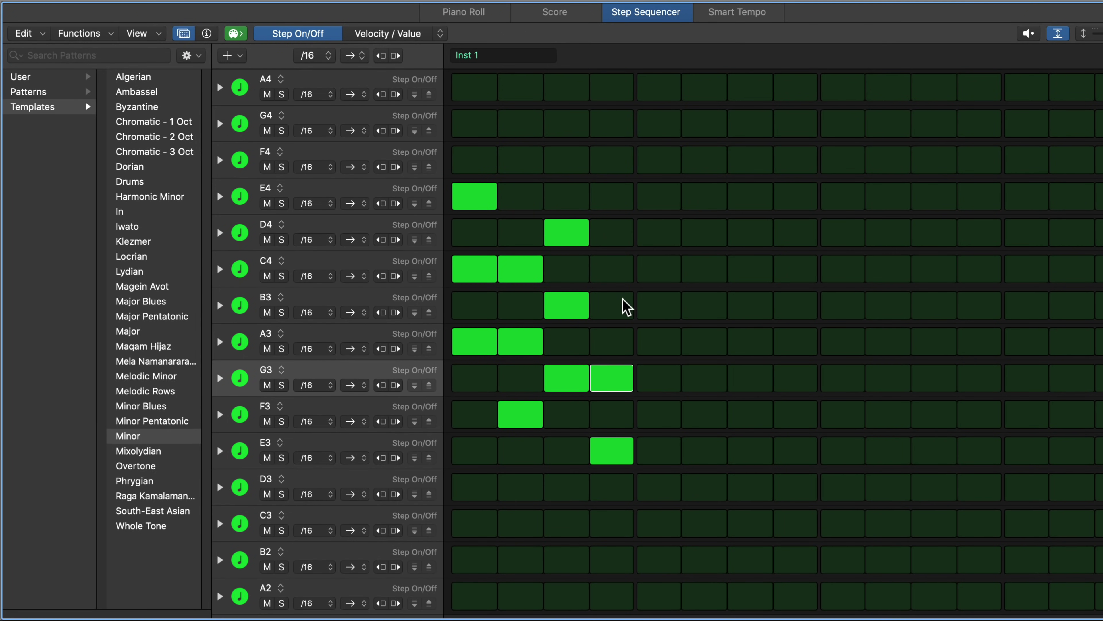
left_click(618, 310)
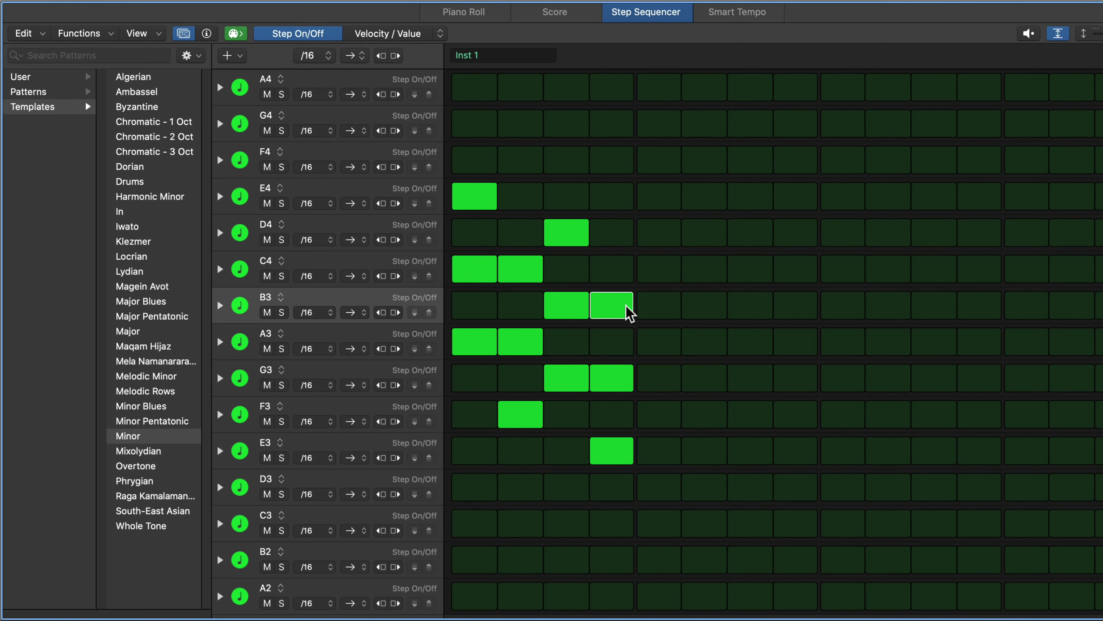
Step: Add D4 to the fourth chord and E4 to the second, discarding trial F4 and A4 notes
left_click(628, 239)
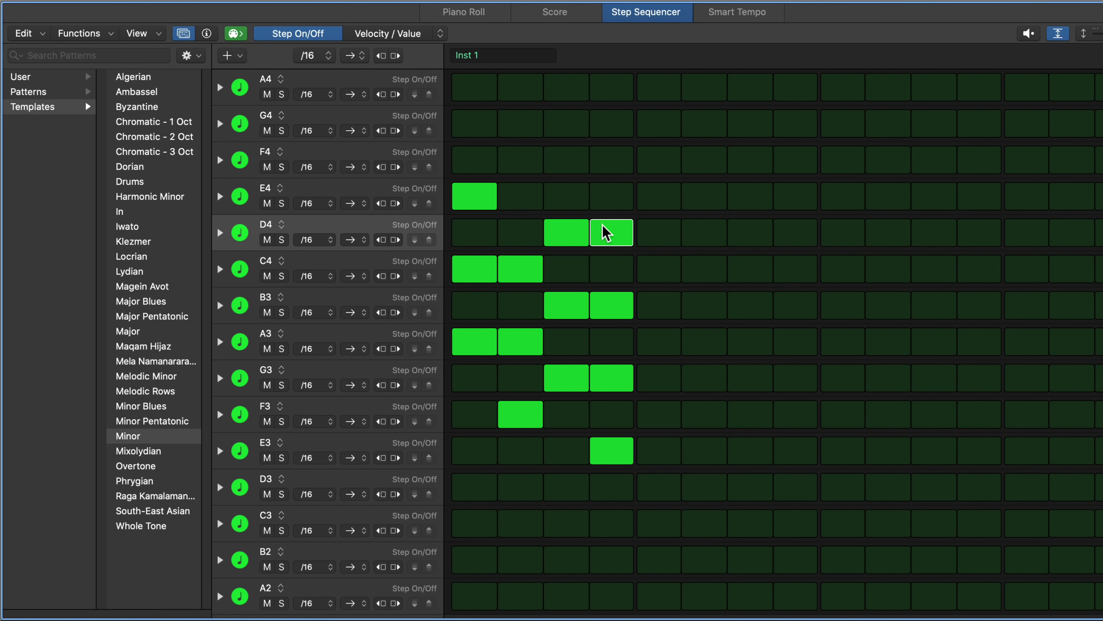
left_click(620, 168)
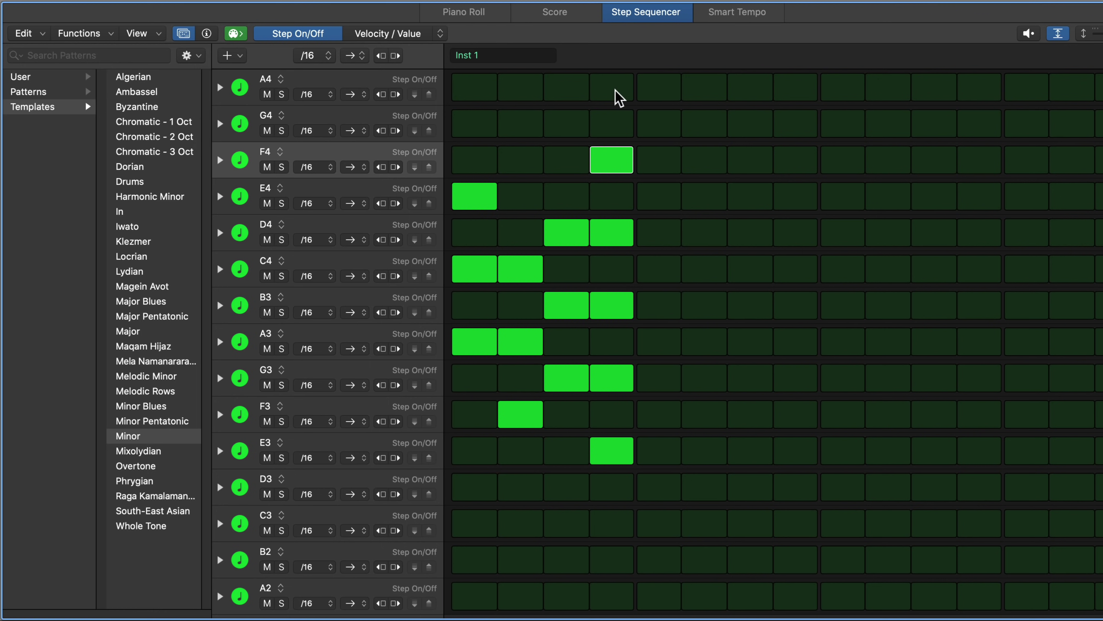
left_click(619, 98)
left_click(618, 98)
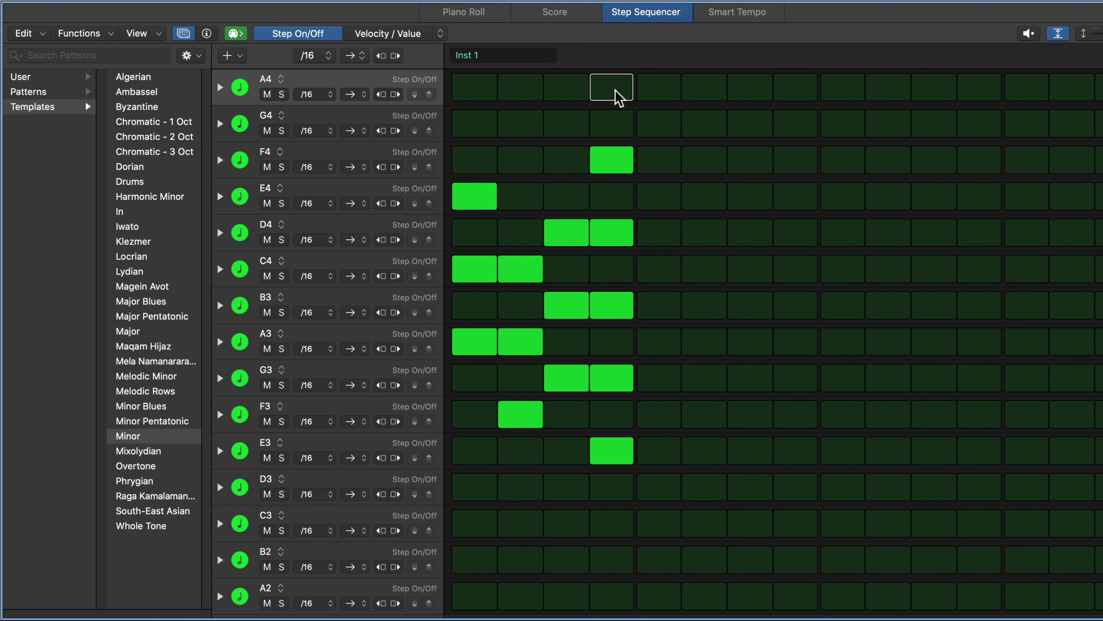
left_click(615, 158)
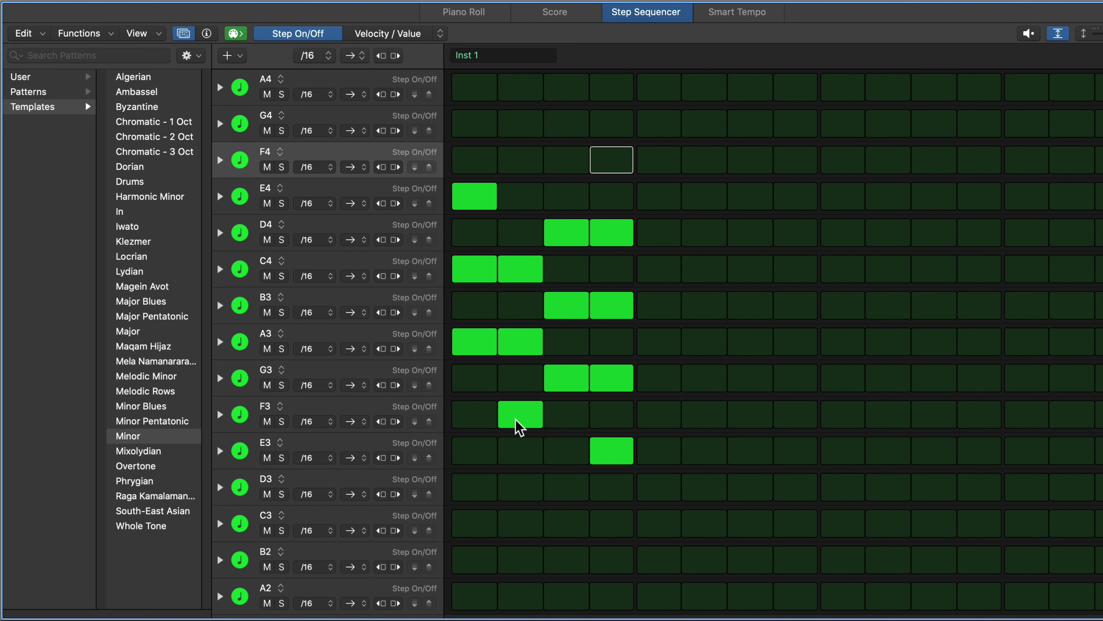
left_click(523, 203)
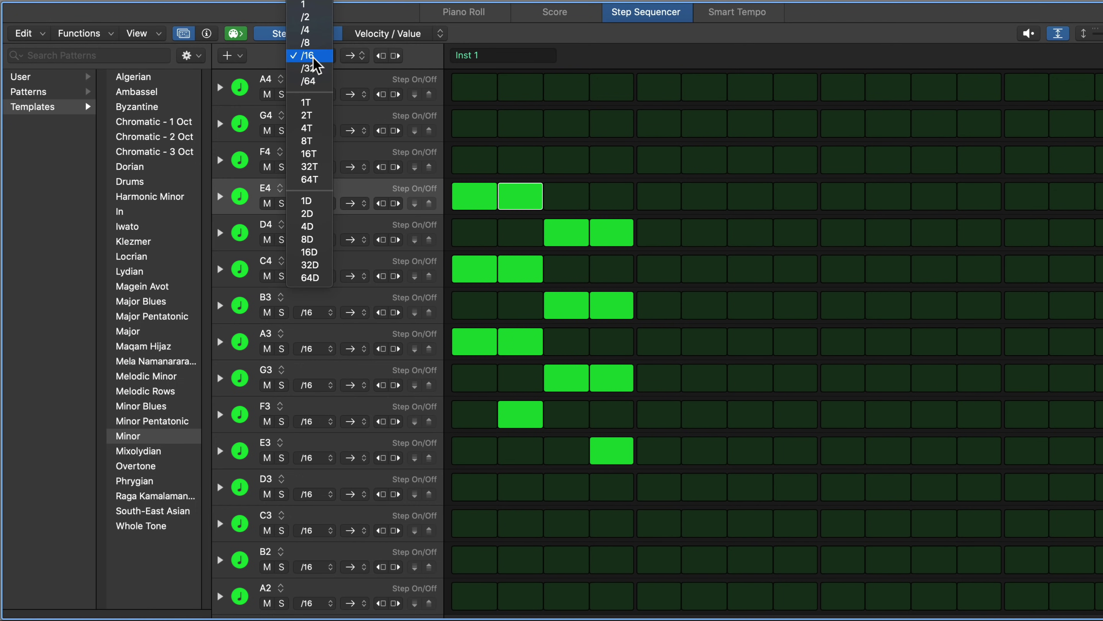
Step: Set the step rate of all rows to whole notes and preview the four-chord pattern
left_click(324, 5)
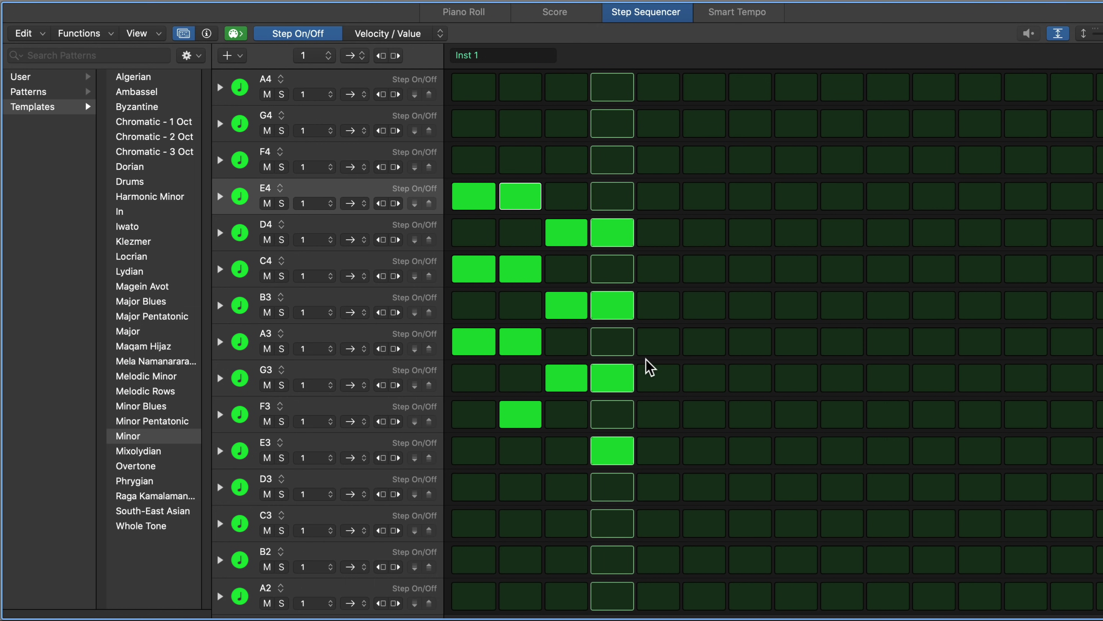
key("space")
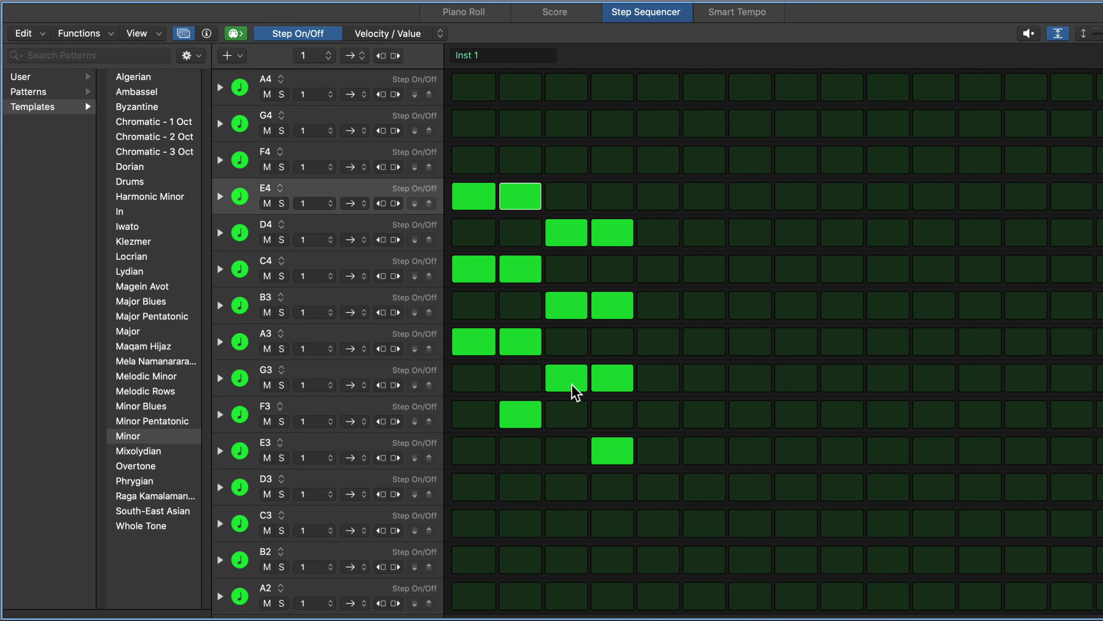
Step: Add E4 to the third chord to make G6, and play the pattern back
left_click(565, 202)
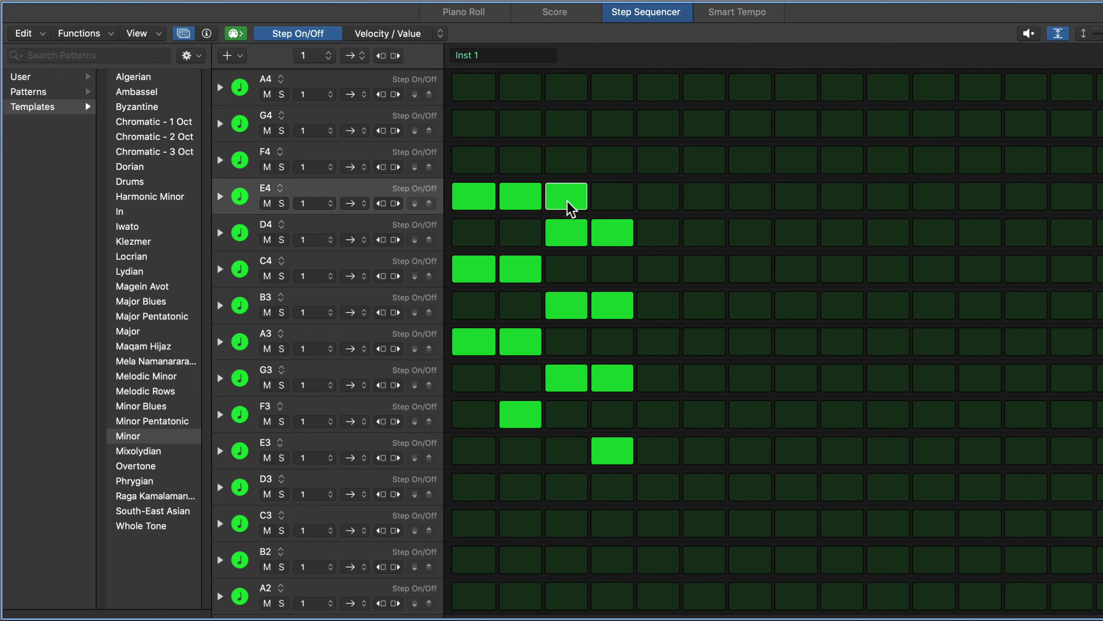
key("space")
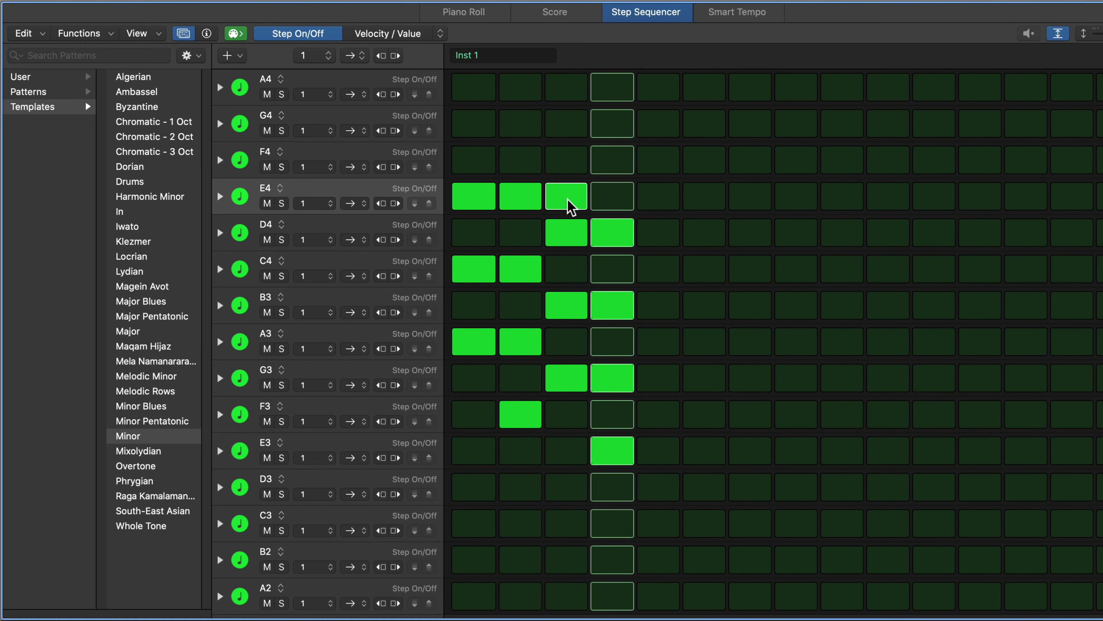
key("space")
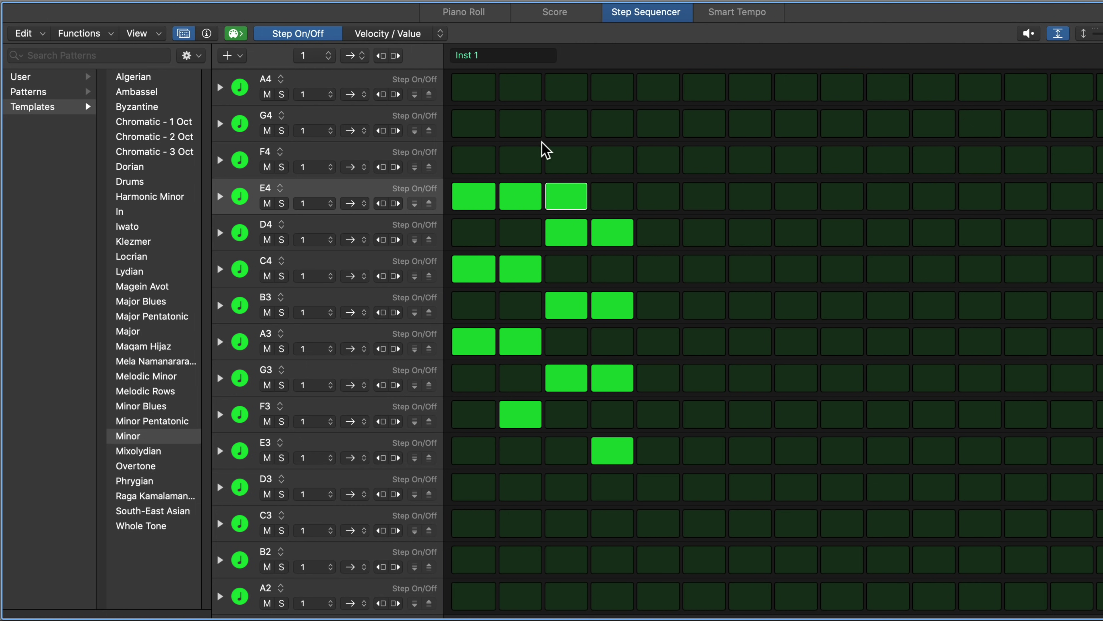
Step: Try an A3-C4-E4 chord on step 7, then clear it again
left_click(746, 343)
left_click(761, 276)
left_click(772, 200)
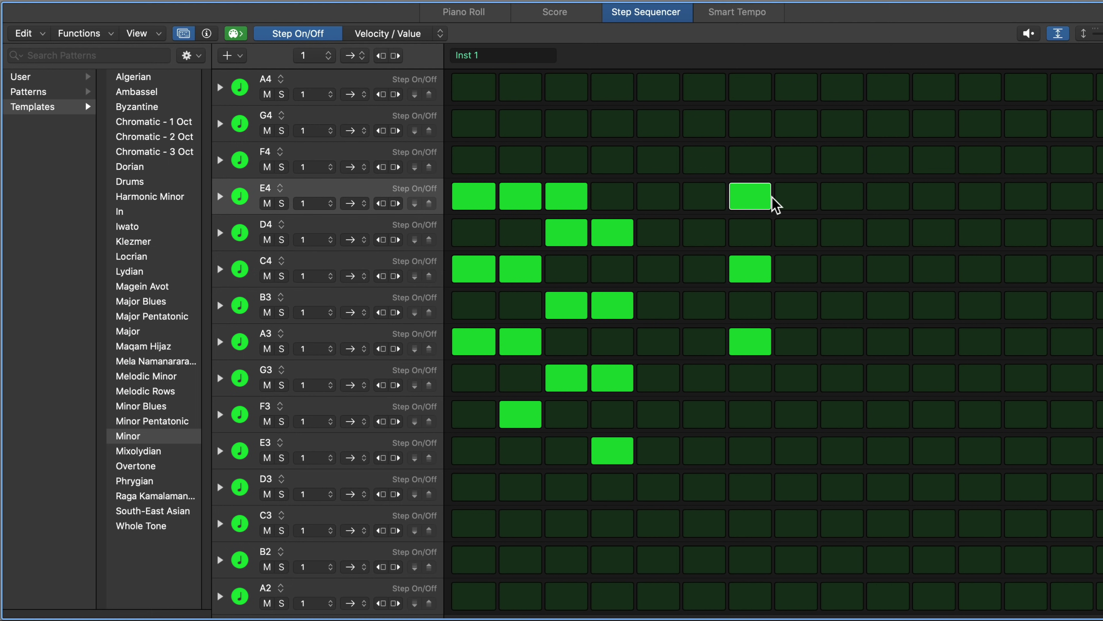
left_click_drag(766, 204, 756, 369)
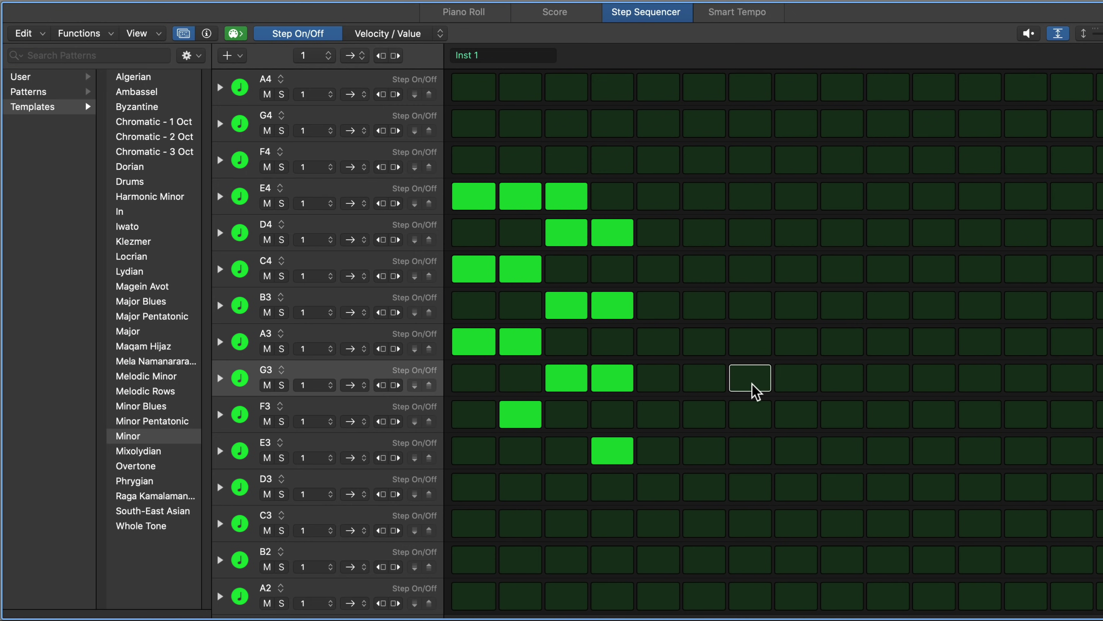
Step: Close the step editor, then select and zoom in on the Inst 1 region
key("p")
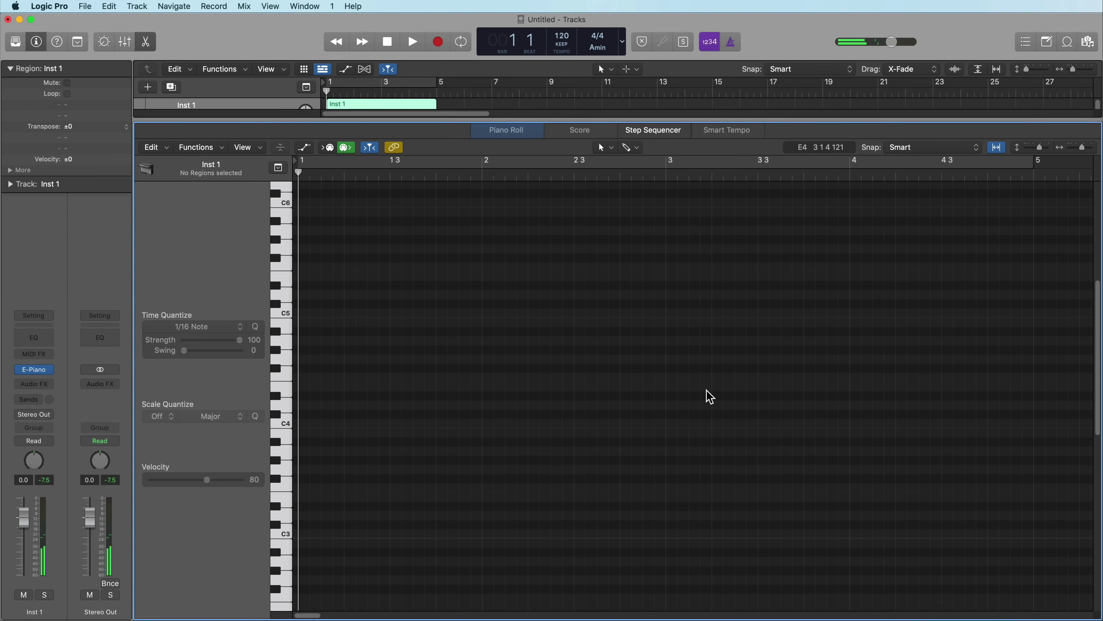
key("e")
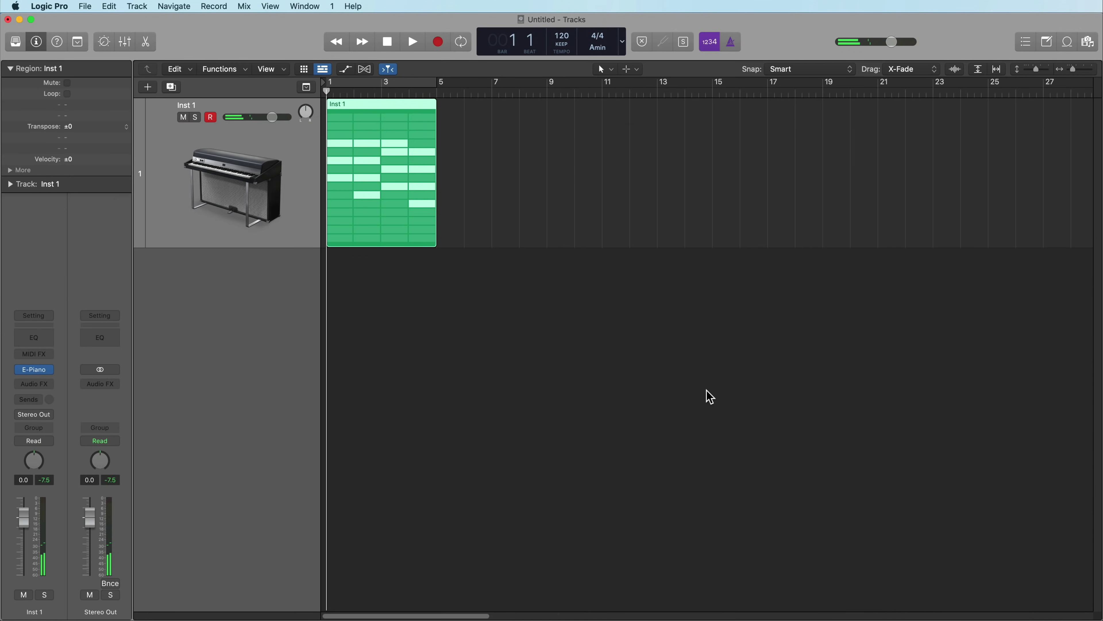
left_click(421, 190)
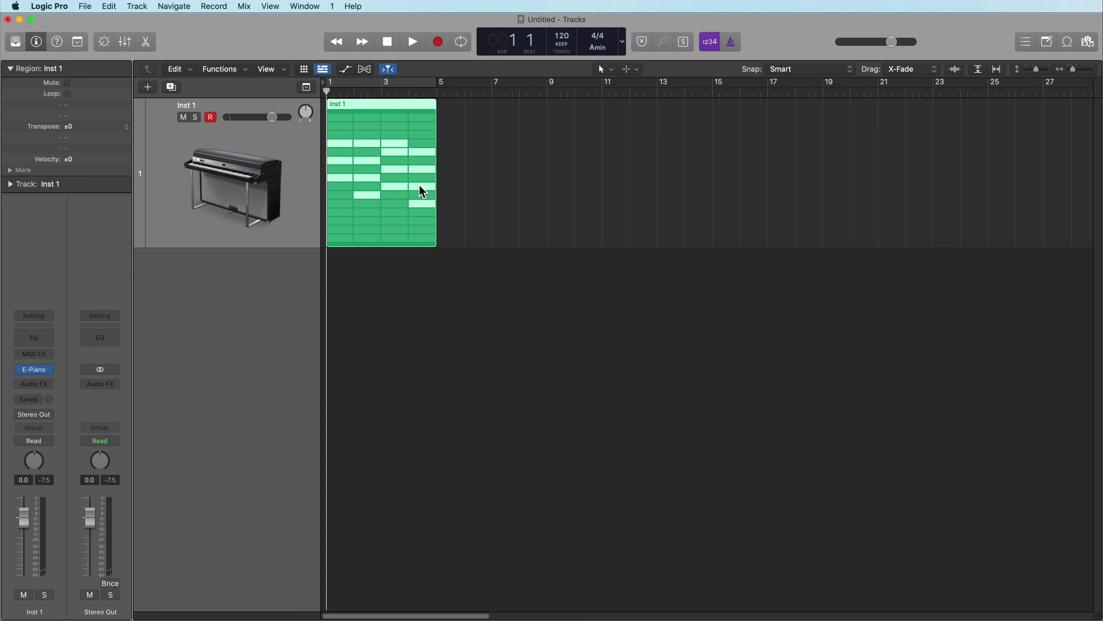
key("super+Right")
key("super+Right")
key("super+Down")
key("super+Right")
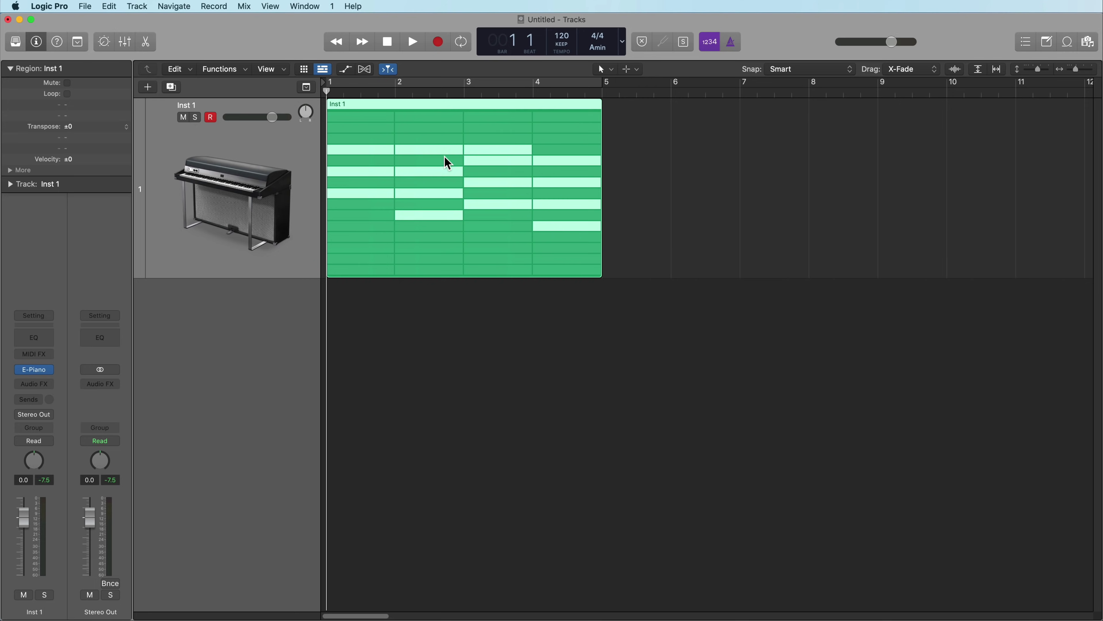
Step: Convert the pattern region to a regular MIDI region
right_click(434, 164)
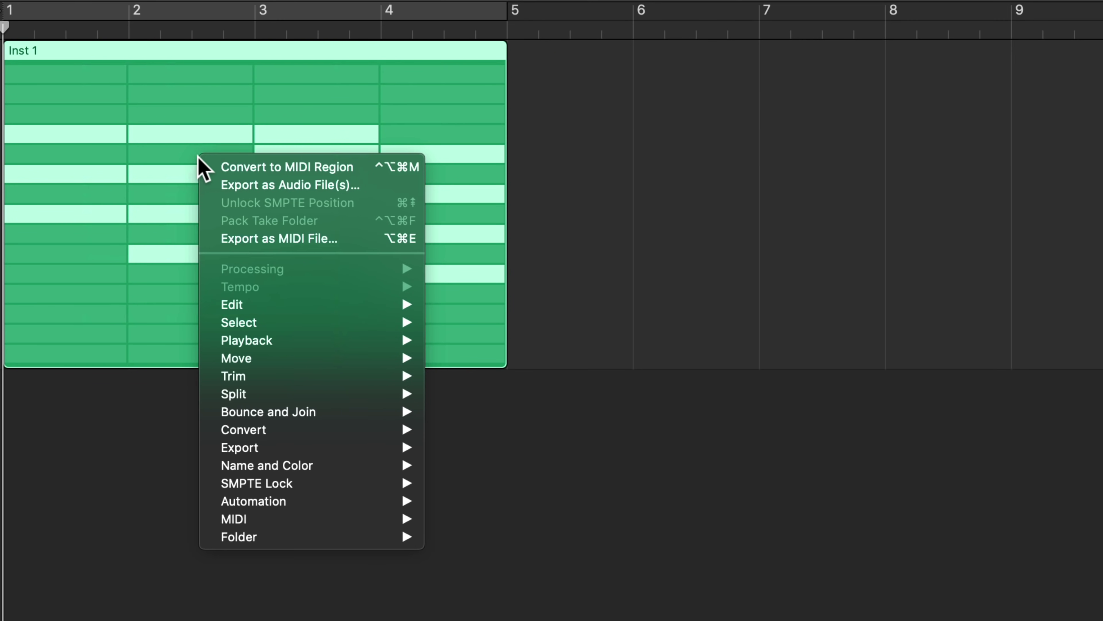
mouse_move(306, 432)
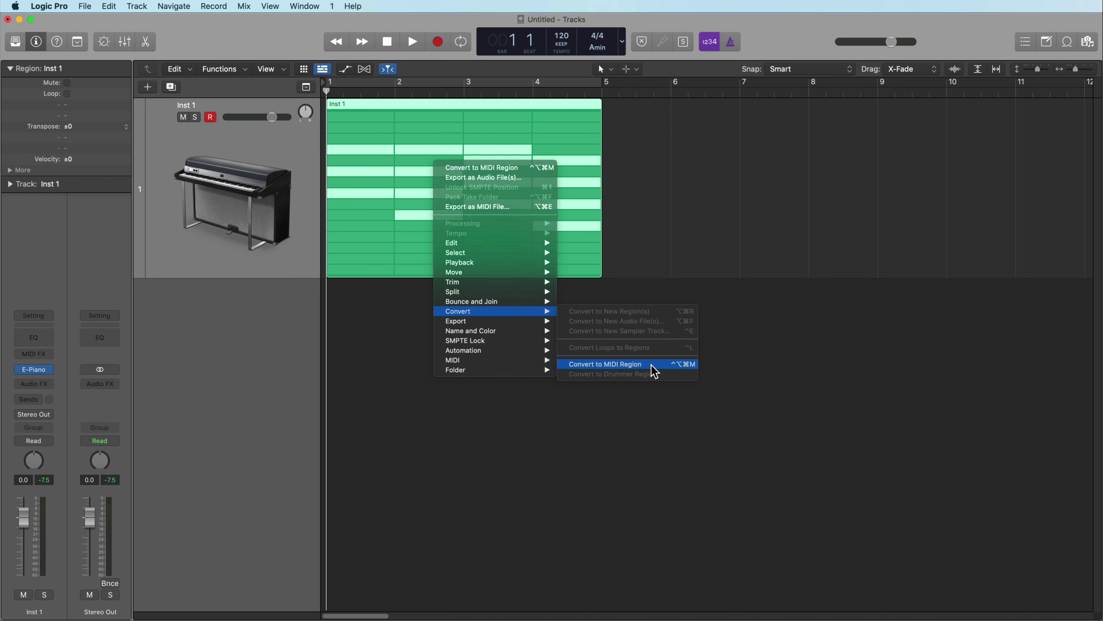
left_click(653, 369)
Step: Open the region in the Piano Roll and remove an accidentally added C3 note
double_click(542, 270)
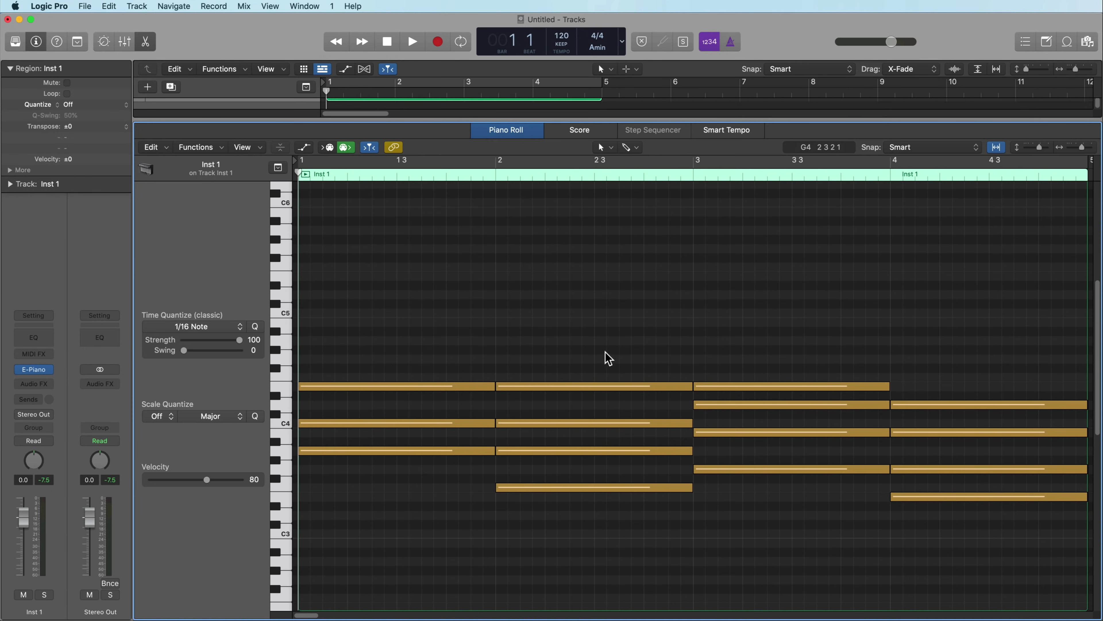
key("super+Left")
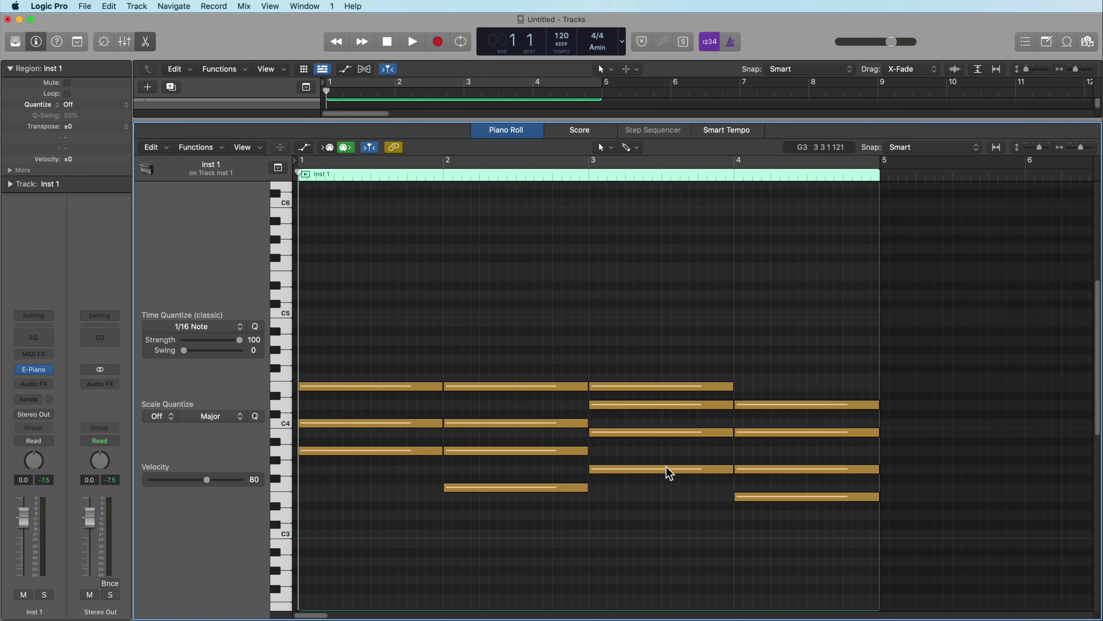
left_click(684, 535, "super")
key("super+a")
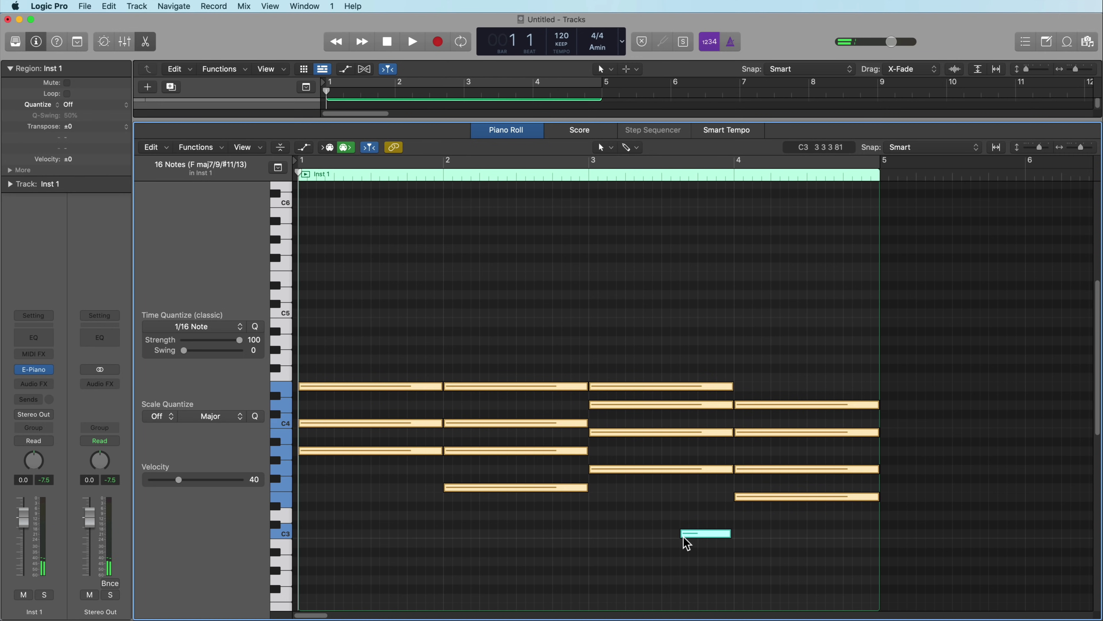
left_click(643, 503)
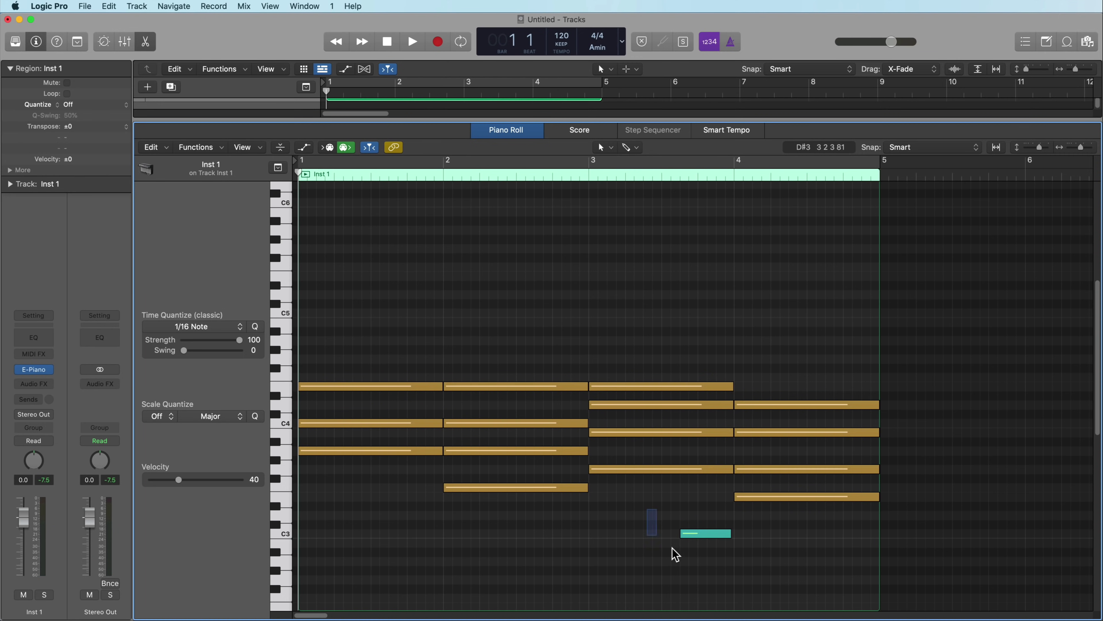
left_click(684, 533)
Step: Transpose all 15 chord notes down one octave
key("super+a")
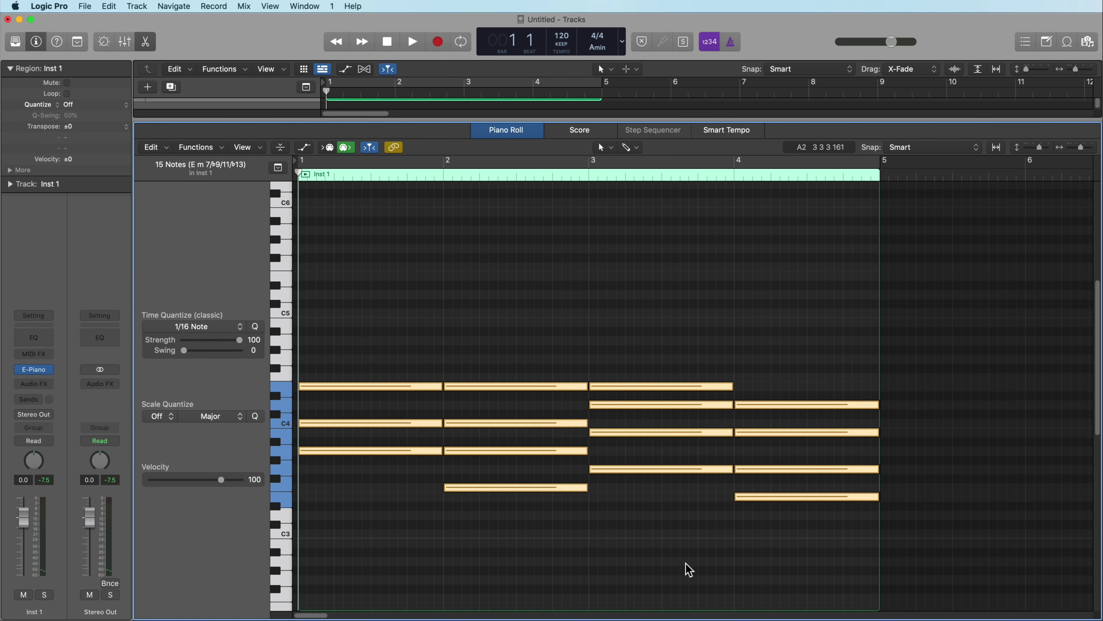
key("alt+shift+Down")
left_click(613, 382)
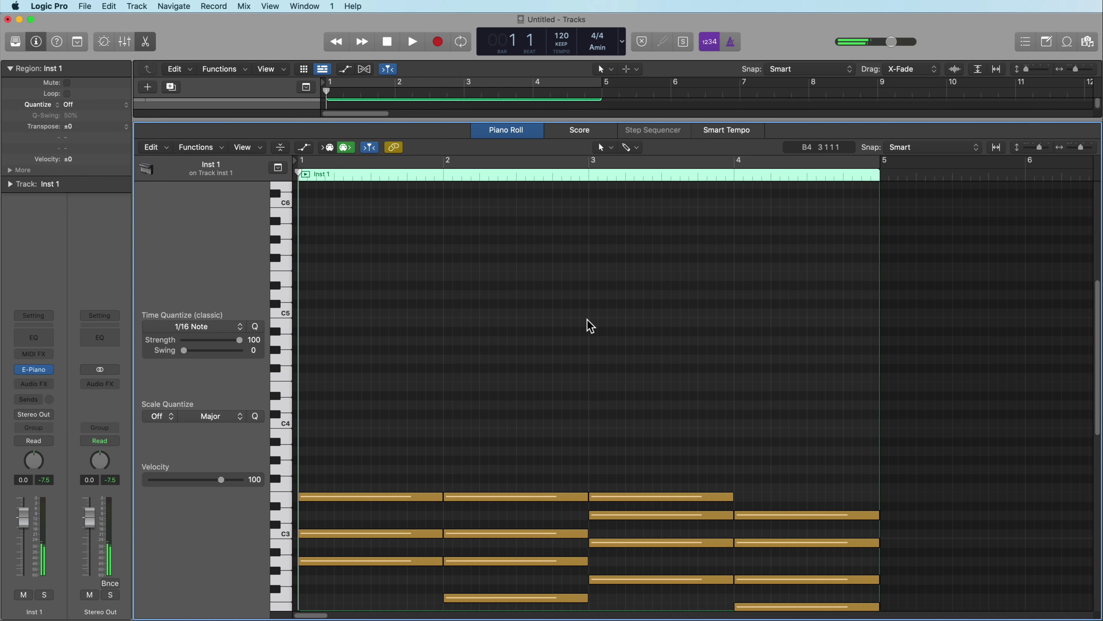
left_click_drag(1092, 389, 1092, 461)
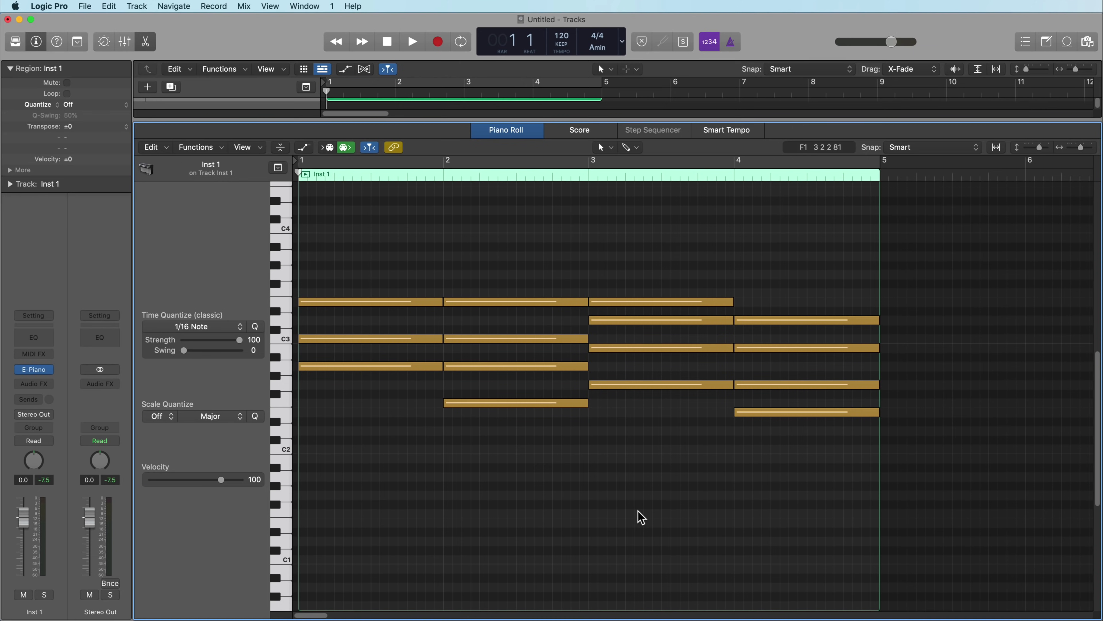
Step: Repeat the chord region twice with Cmd+R so it fills bars 1–17, previewing playback
key("e")
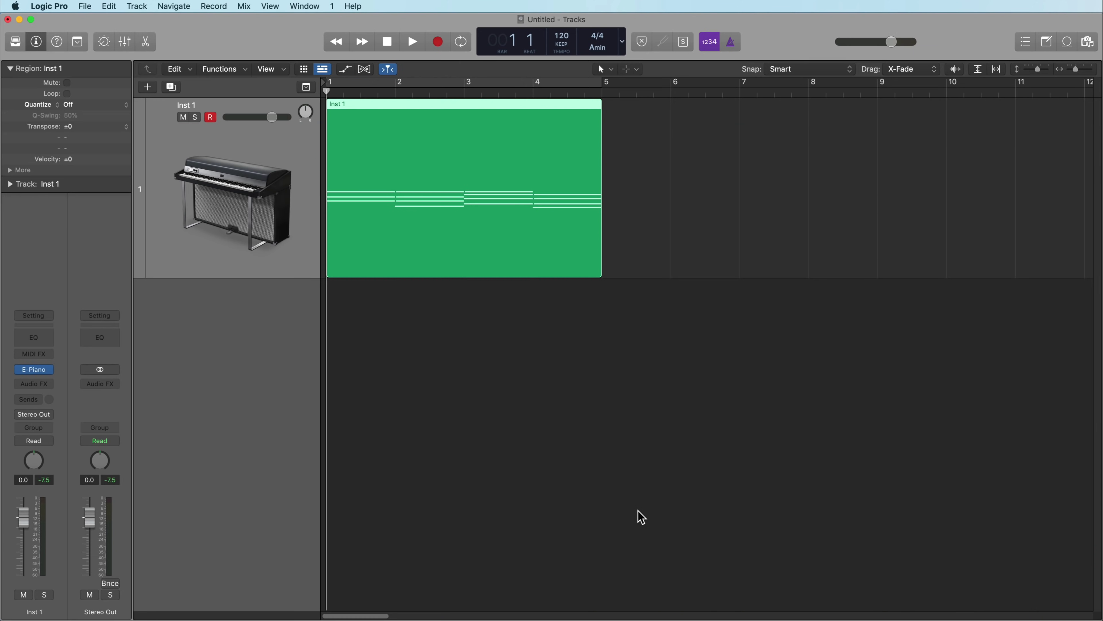
left_click(572, 424)
key("space")
left_click(510, 235)
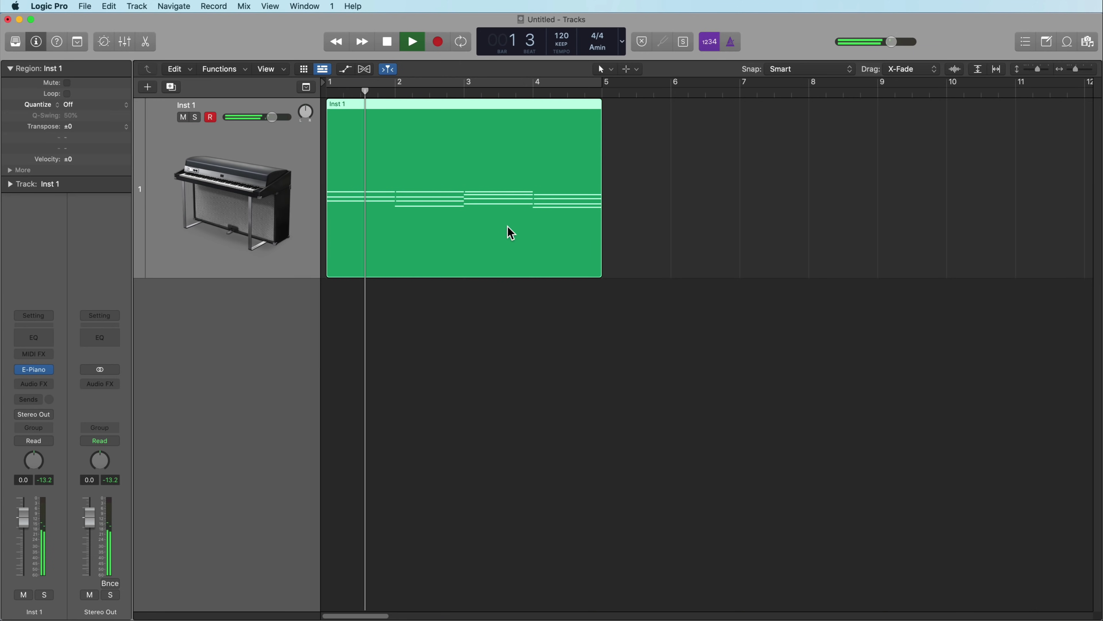
key("super+r")
left_click(522, 414)
key("super+Left")
key("super+Left")
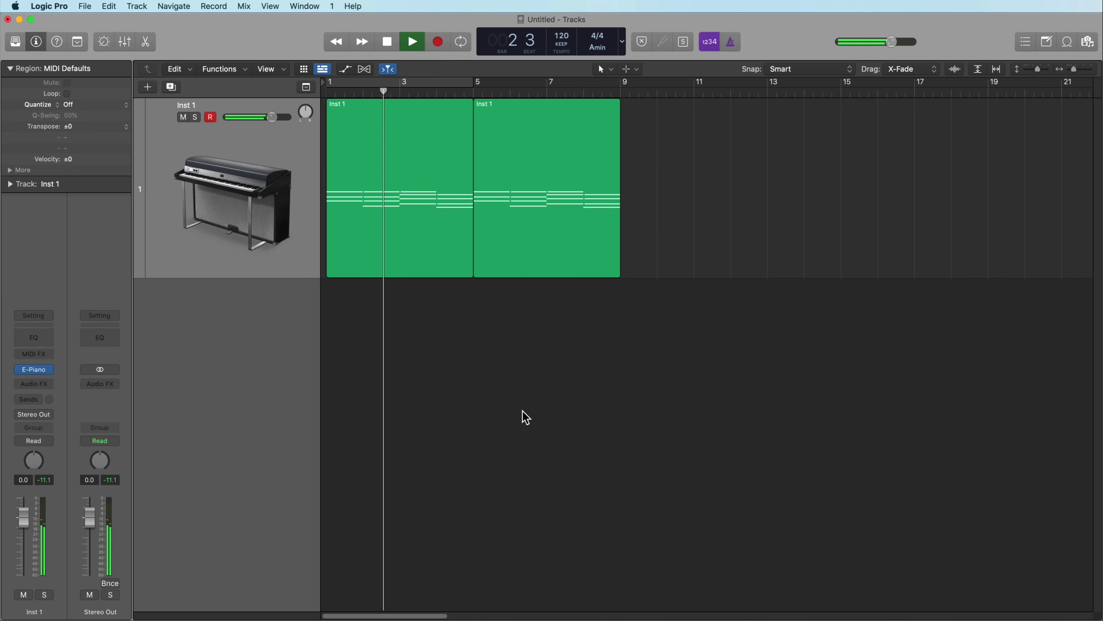
left_click_drag(520, 337, 424, 239)
key("super+r")
left_click(635, 417)
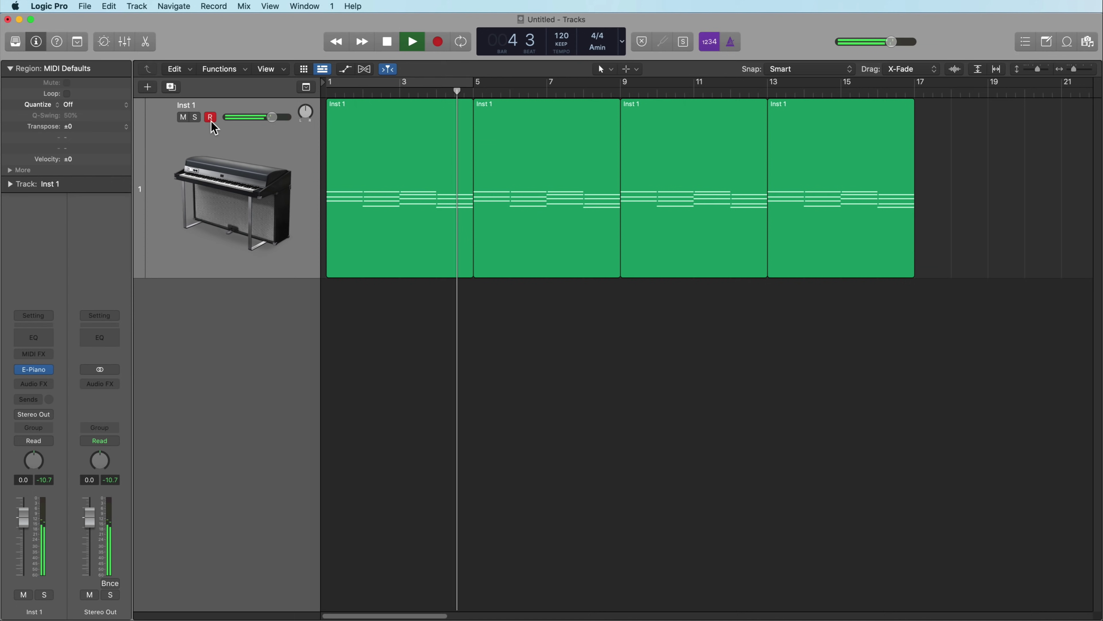
key("space")
Step: Rename the electric piano track to Keys
double_click(190, 104)
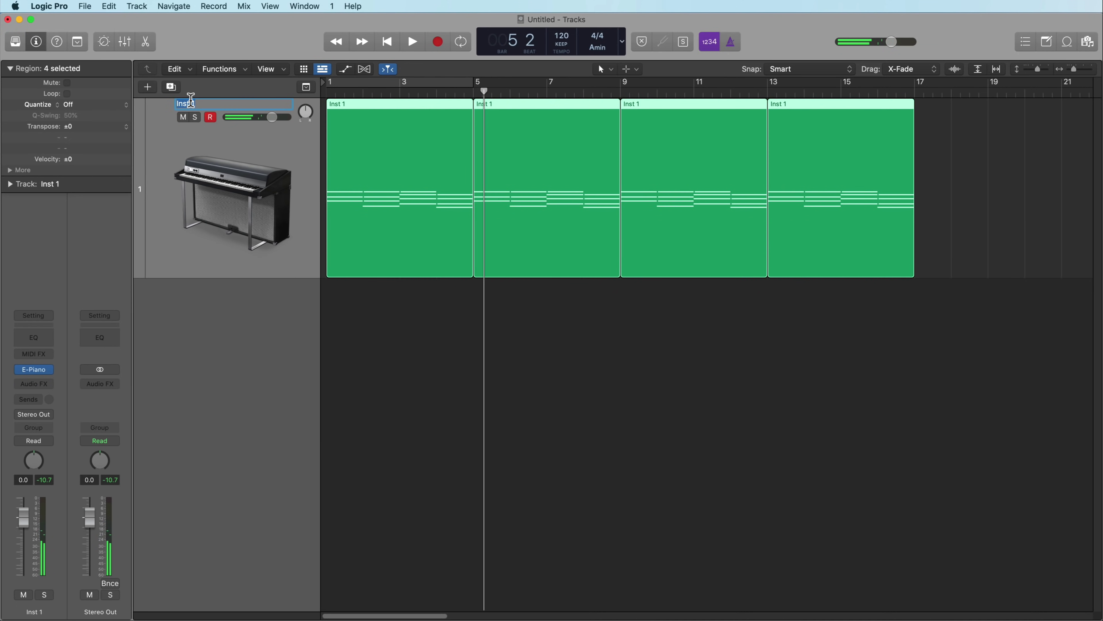
type("Keys")
key("Return")
Step: Try repeating the bar 9–17 regions once more, then undo the extra copies
left_click_drag(697, 340, 816, 255)
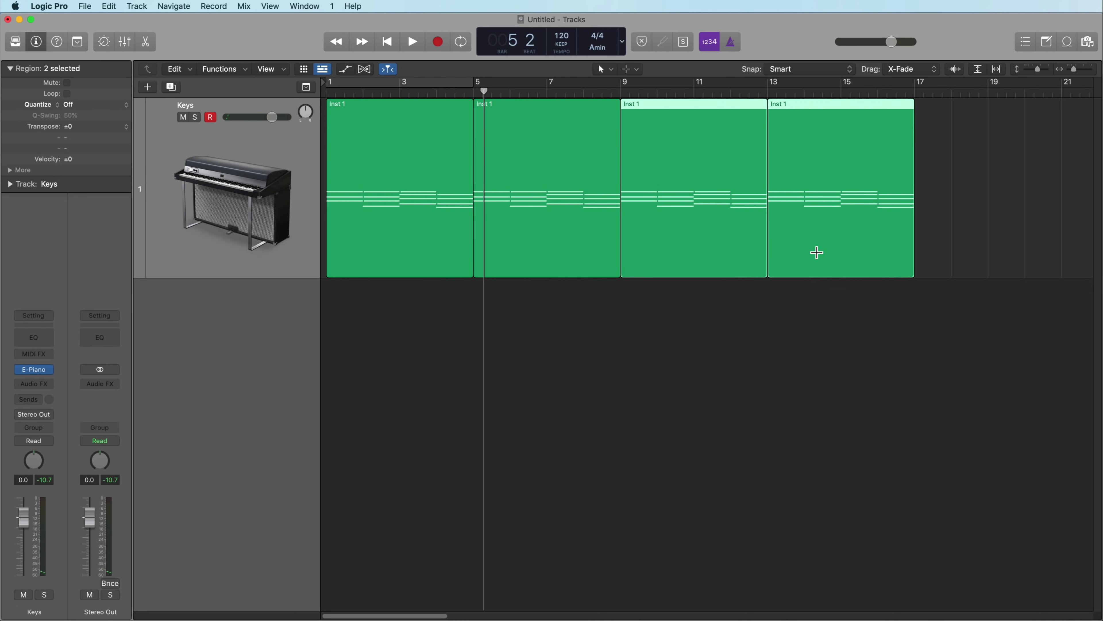
key("super+r")
key("super+z")
left_click(755, 375)
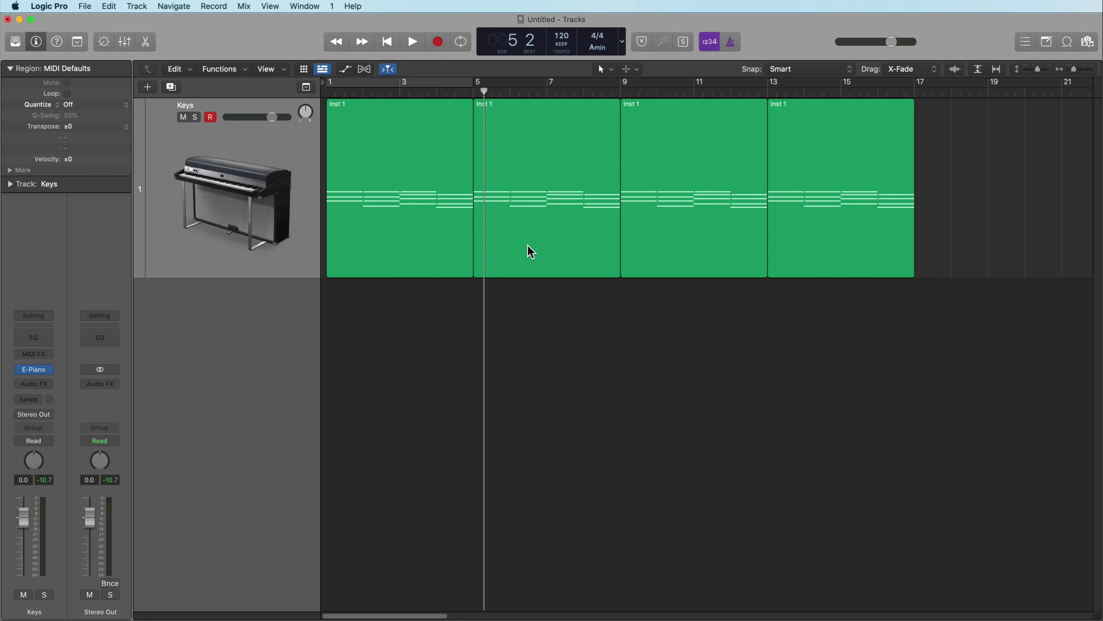
Step: Add a new software instrument track and load Bass > Fingerstyle Bass from the Library
double_click(197, 345)
left_click(15, 42)
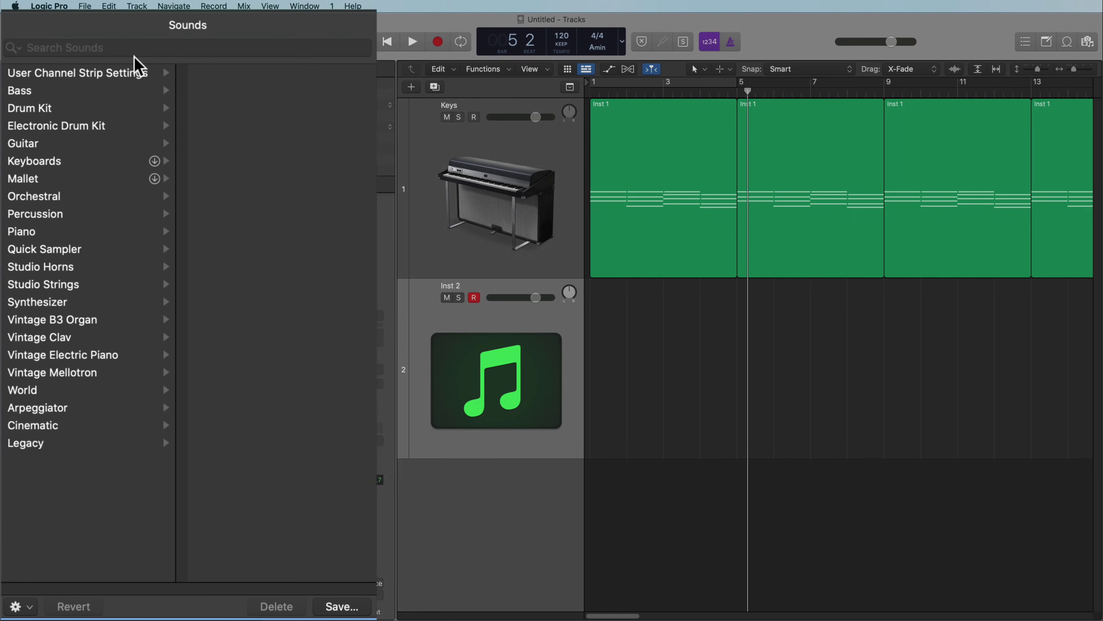
left_click(108, 90)
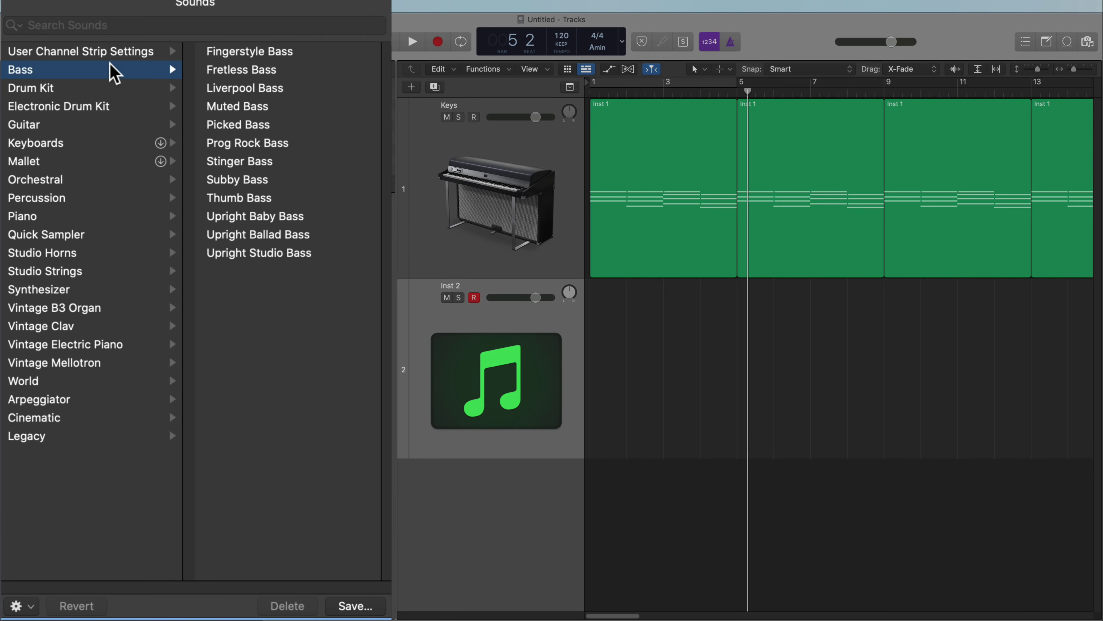
left_click(300, 51)
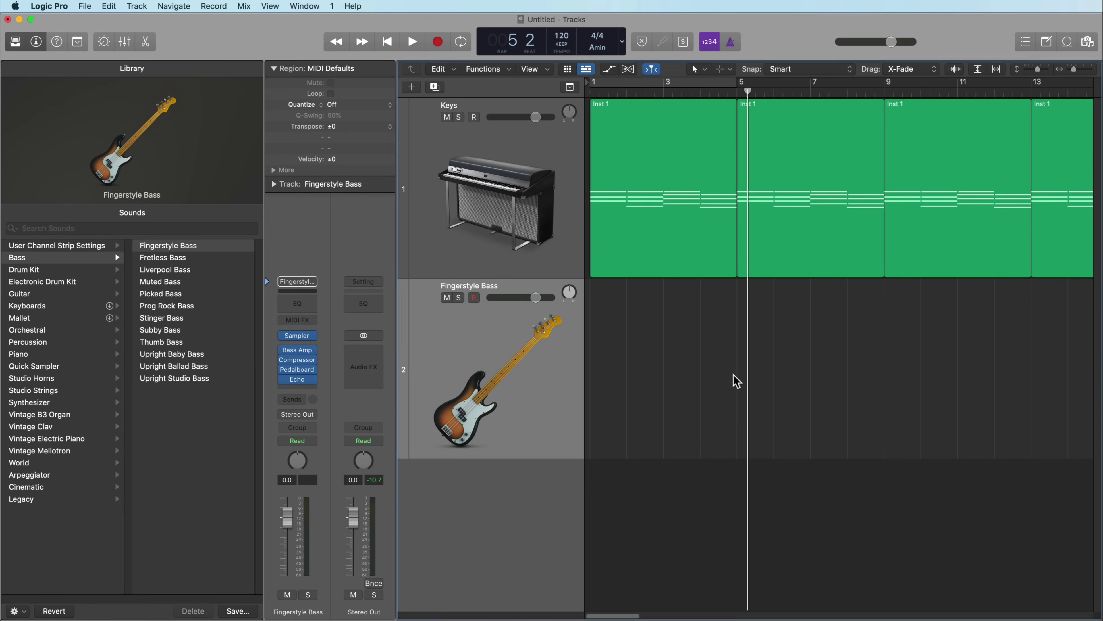
Step: Copy the first chord region onto the bass track and open it in the Piano Roll
left_click_drag(635, 239, 632, 339)
left_click(796, 343)
left_click(680, 353)
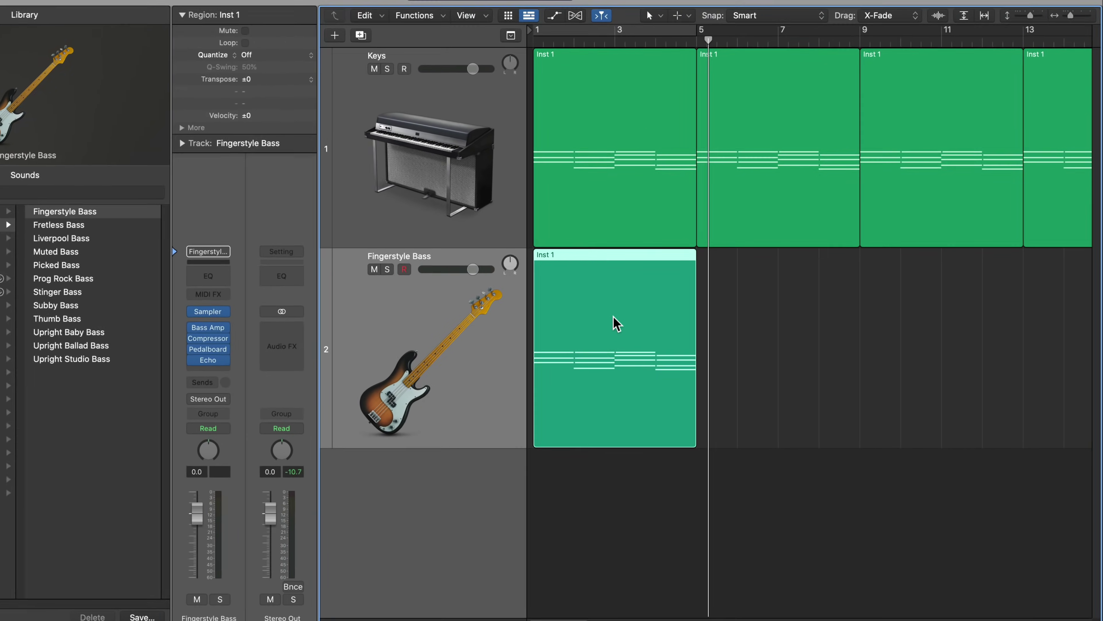
double_click(664, 346)
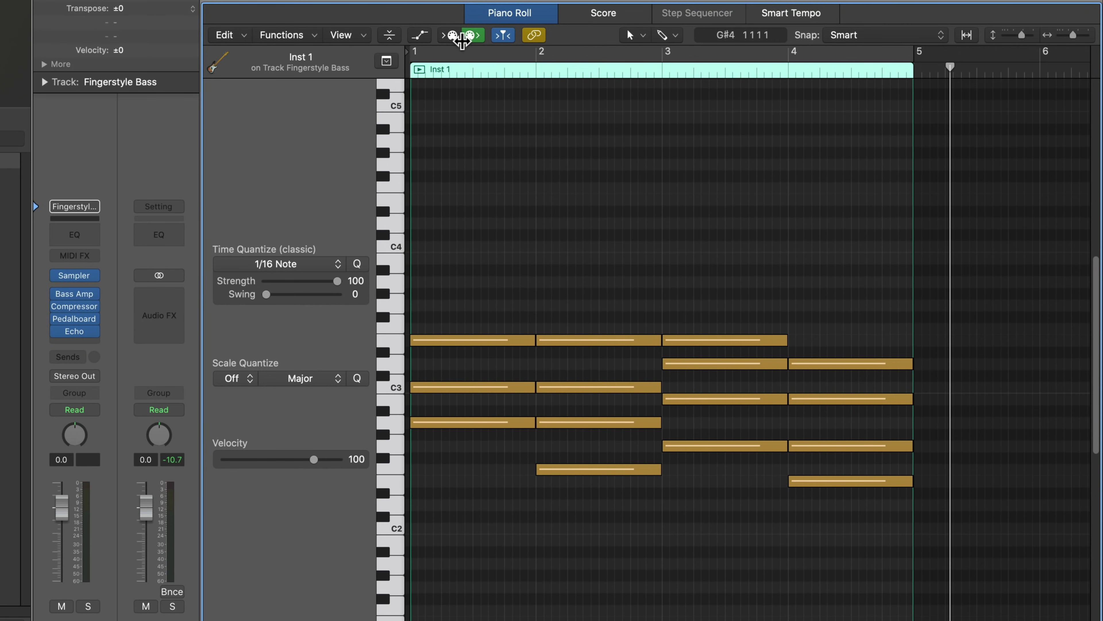
Step: Mute the upper chord notes in bars 1, 2, 3 and 4, leaving the root notes
left_click(472, 38)
left_click_drag(490, 266, 493, 414)
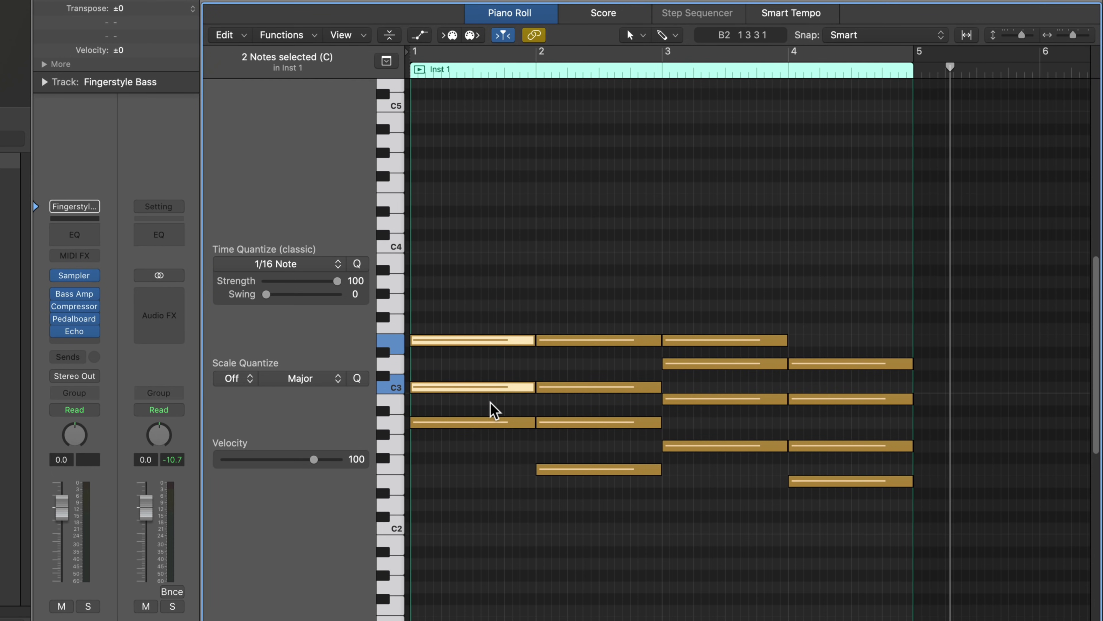
key("ctrl+m")
left_click_drag(578, 266, 581, 459)
key("ctrl+m")
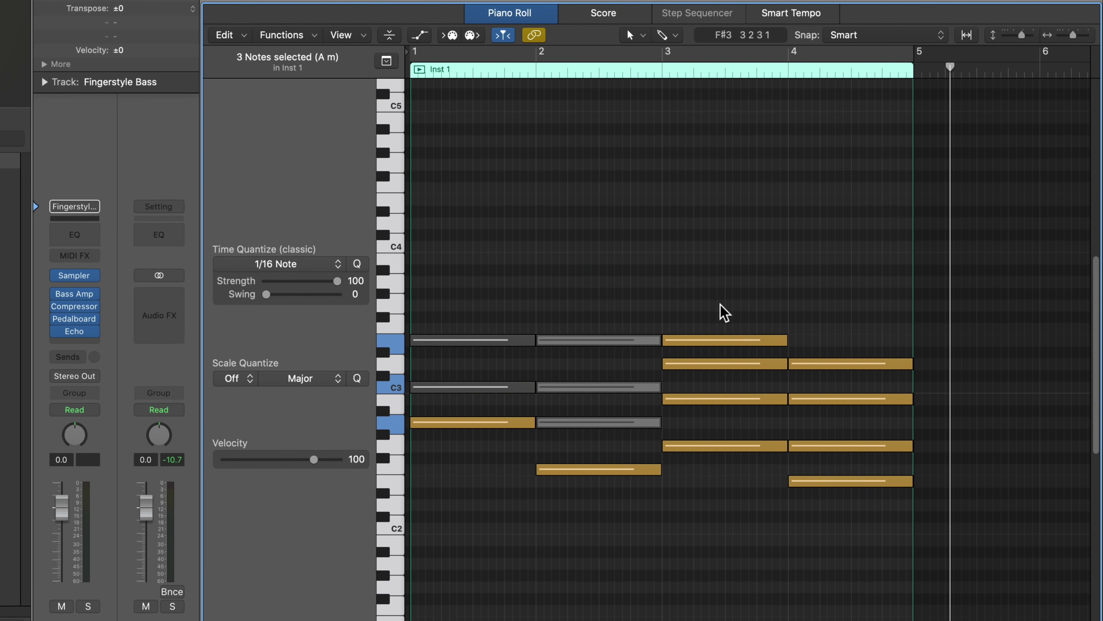
left_click_drag(754, 294, 715, 404)
key("ctrl+m")
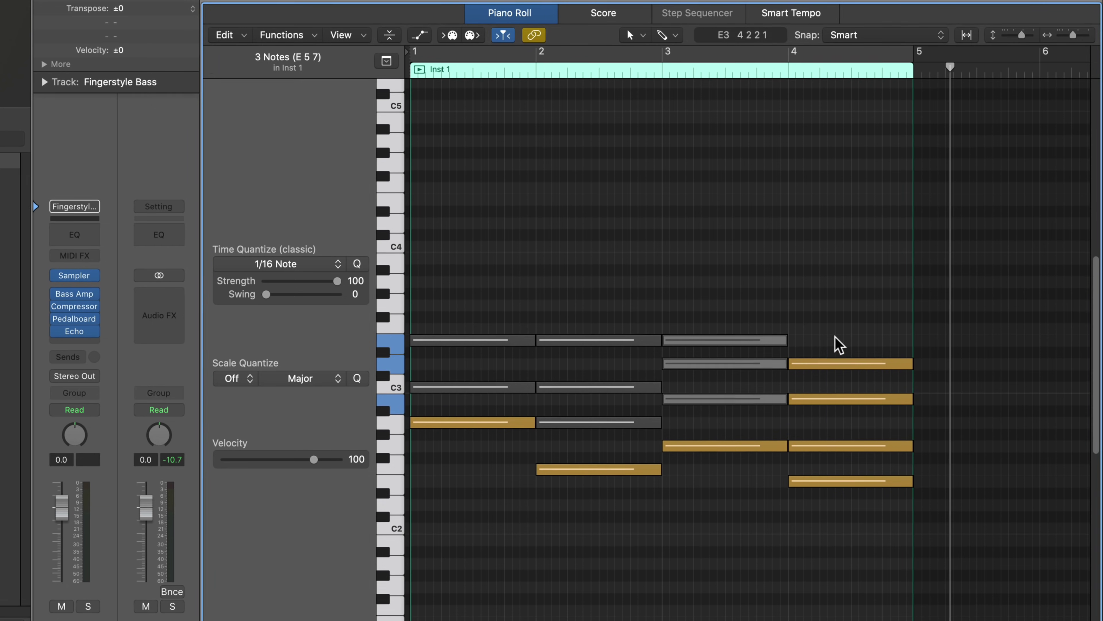
left_click_drag(850, 332, 831, 456)
key("ctrl+m")
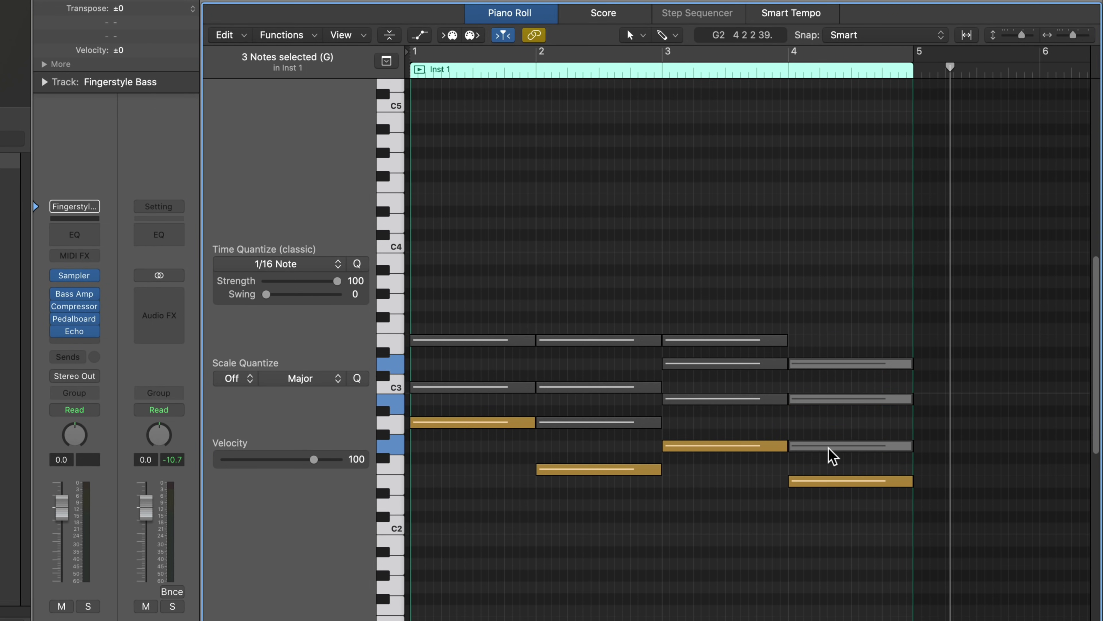
Step: Play the region and transpose all 15 notes down an octave, then stop at bar 1
key("space")
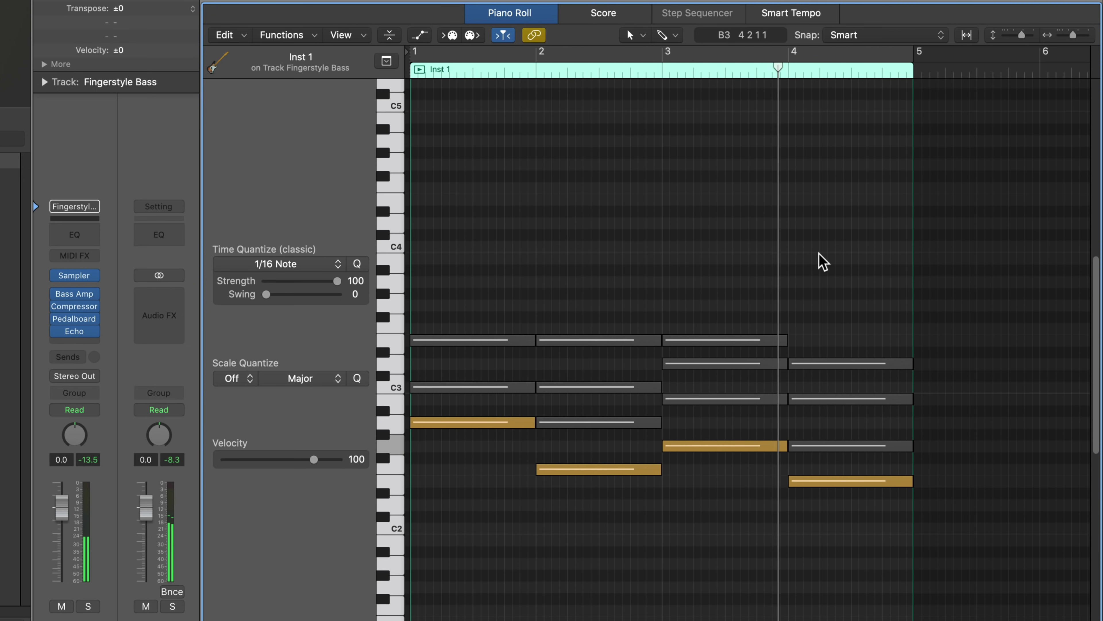
left_click_drag(500, 249, 869, 569)
scroll(869, 569, "up", 5)
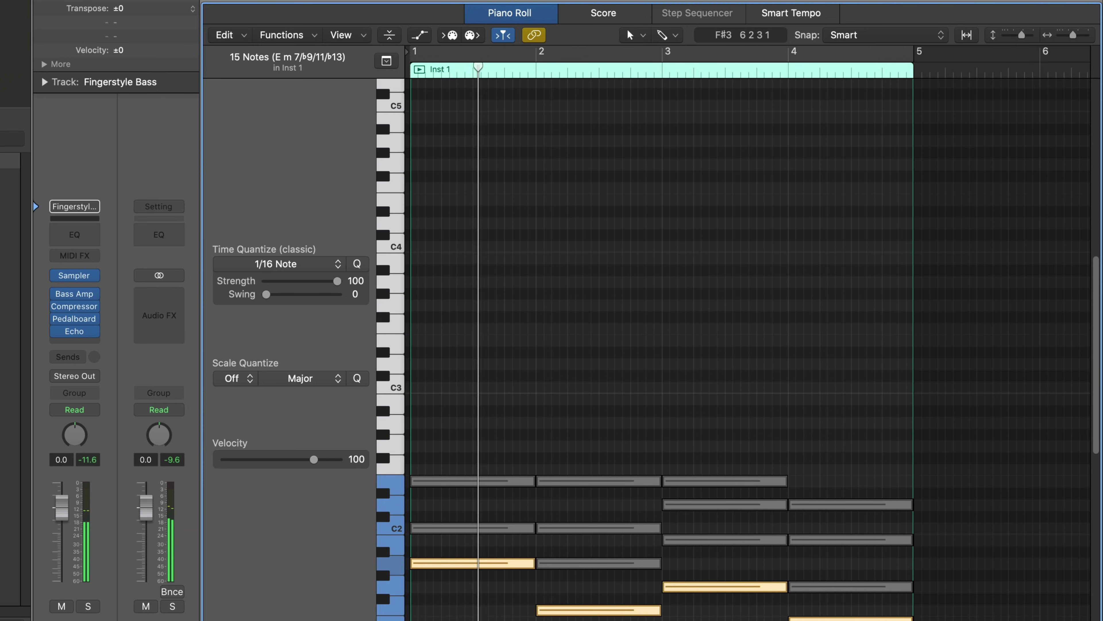
left_click_drag(1099, 325, 1076, 417)
left_click(771, 456)
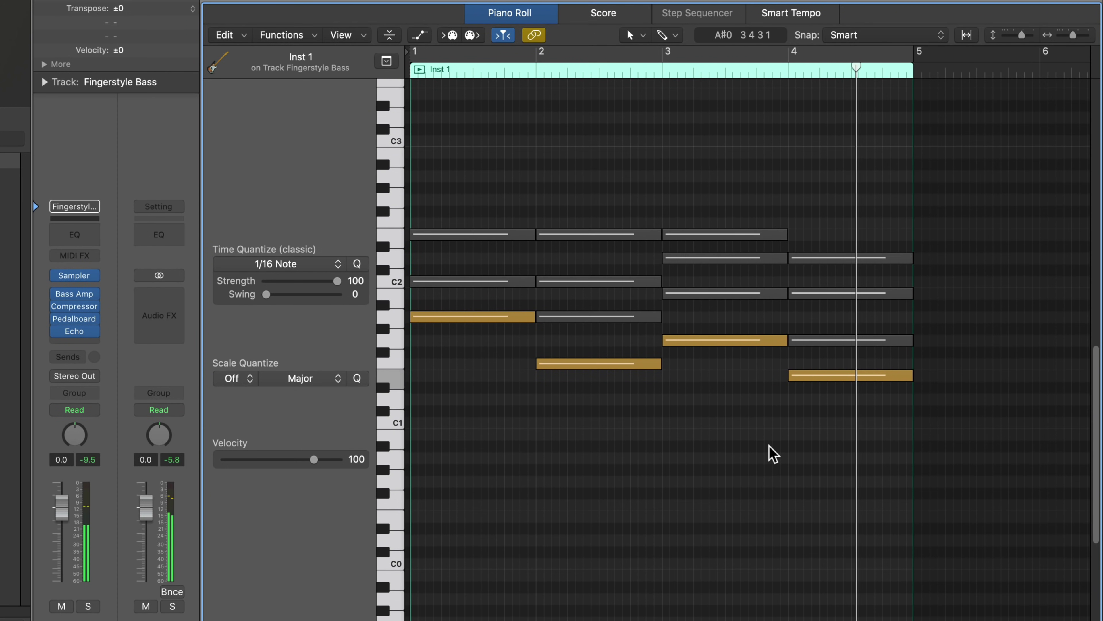
key("Return")
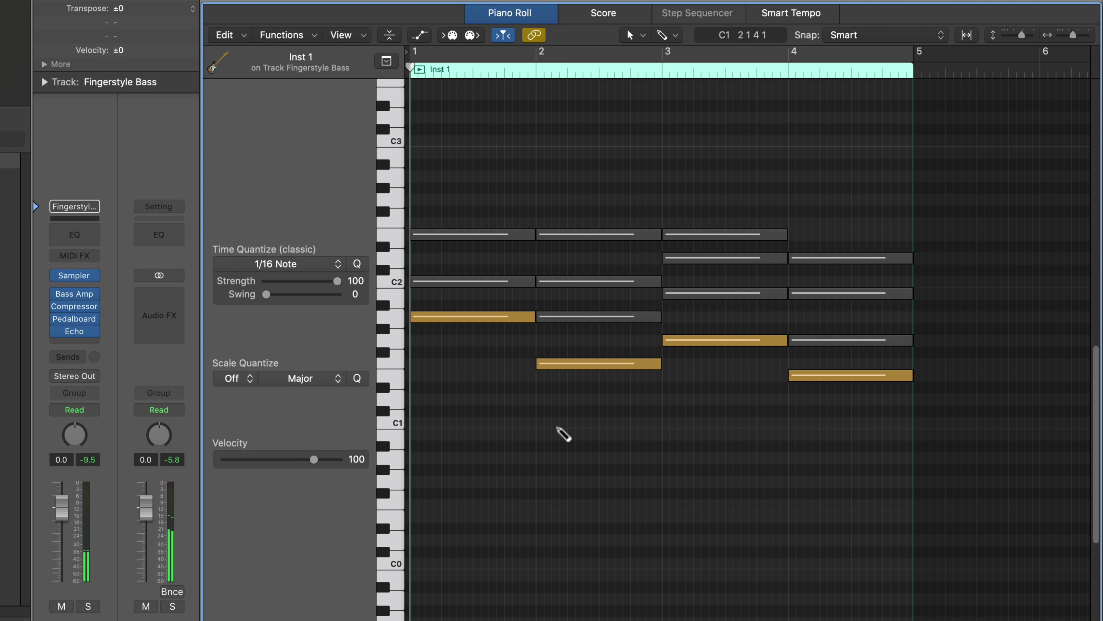
Step: Shorten the first bar-1 root note and pencil in a short note after it
key("super+Right")
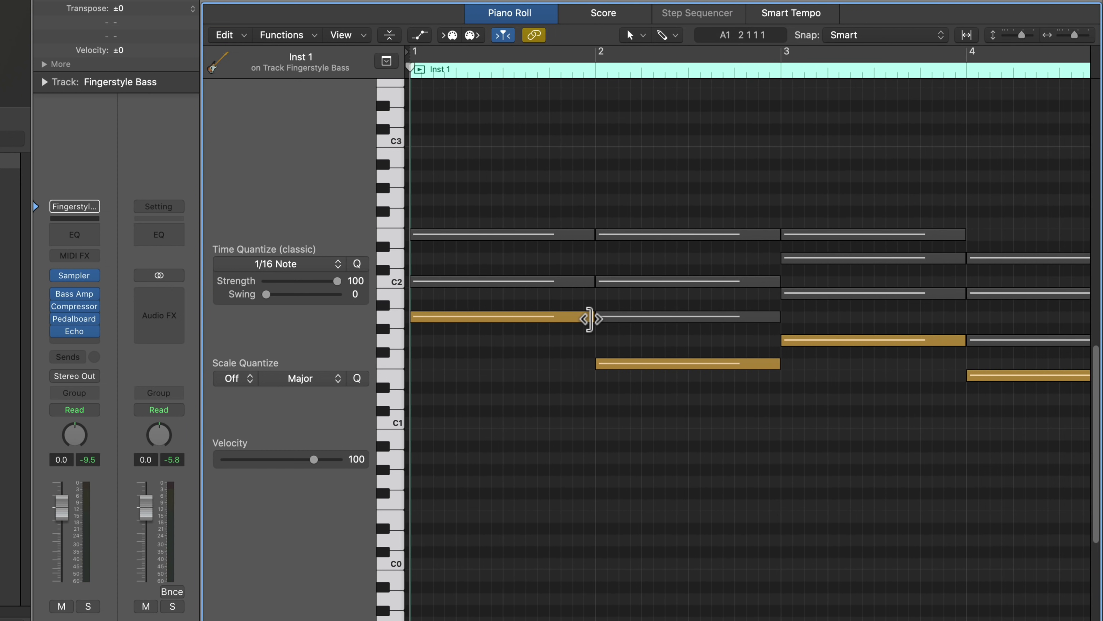
left_click_drag(589, 318, 479, 319)
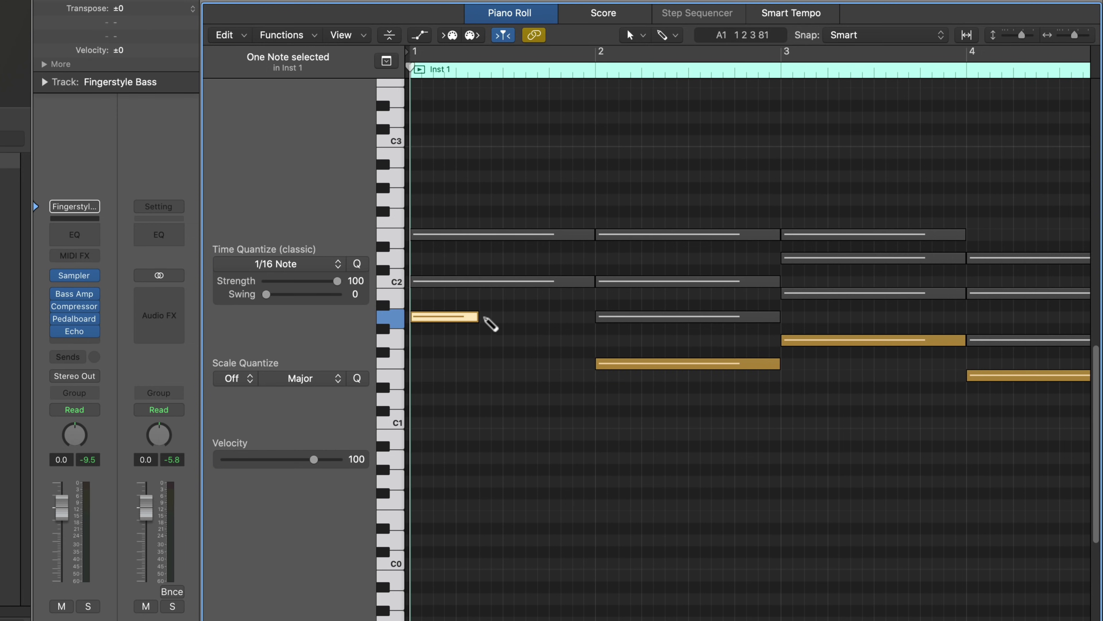
left_click(486, 318)
left_click_drag(546, 317, 520, 319)
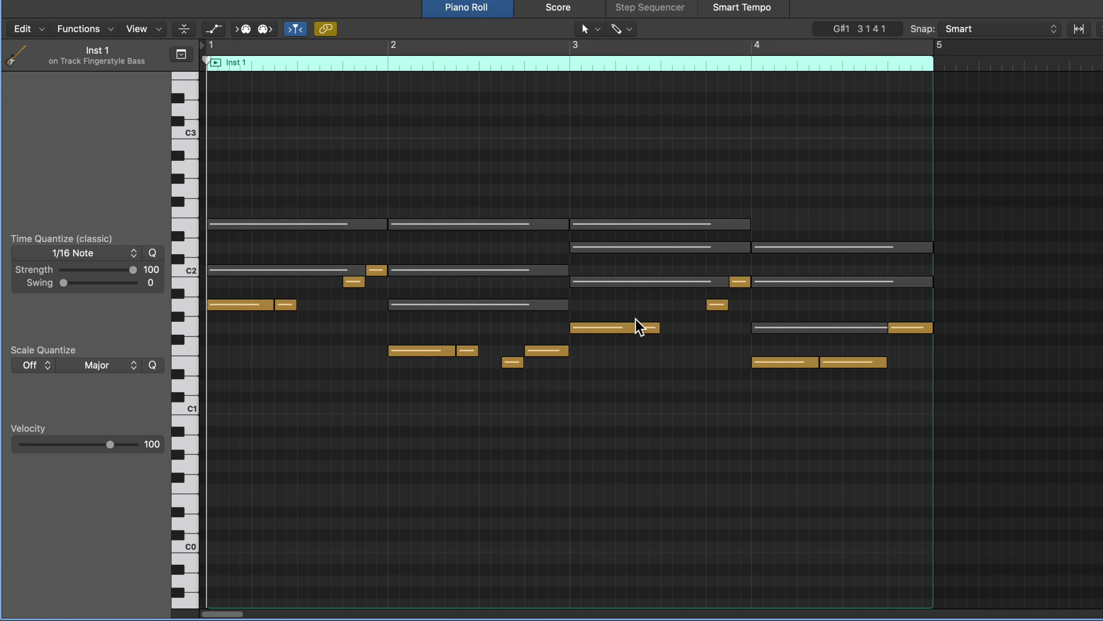
Step: Delete the short note at the end of bar 4, then undo to restore it
left_click(910, 327)
key("Delete")
key("super+z")
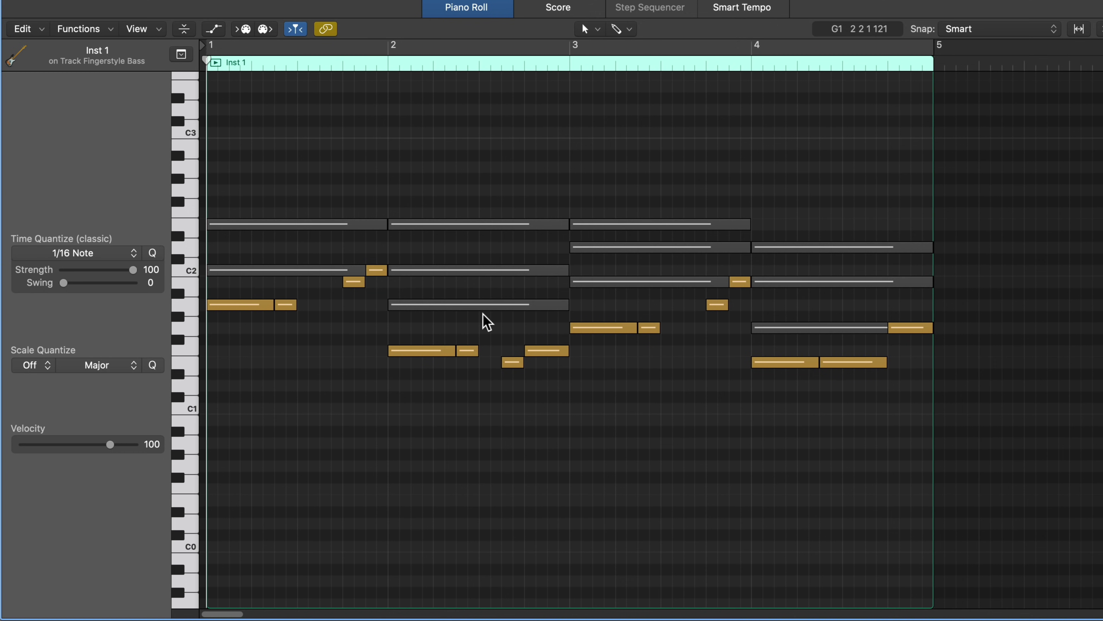
Step: Pencil in three test notes in bar 2, then delete all three again
left_click(437, 294, "super")
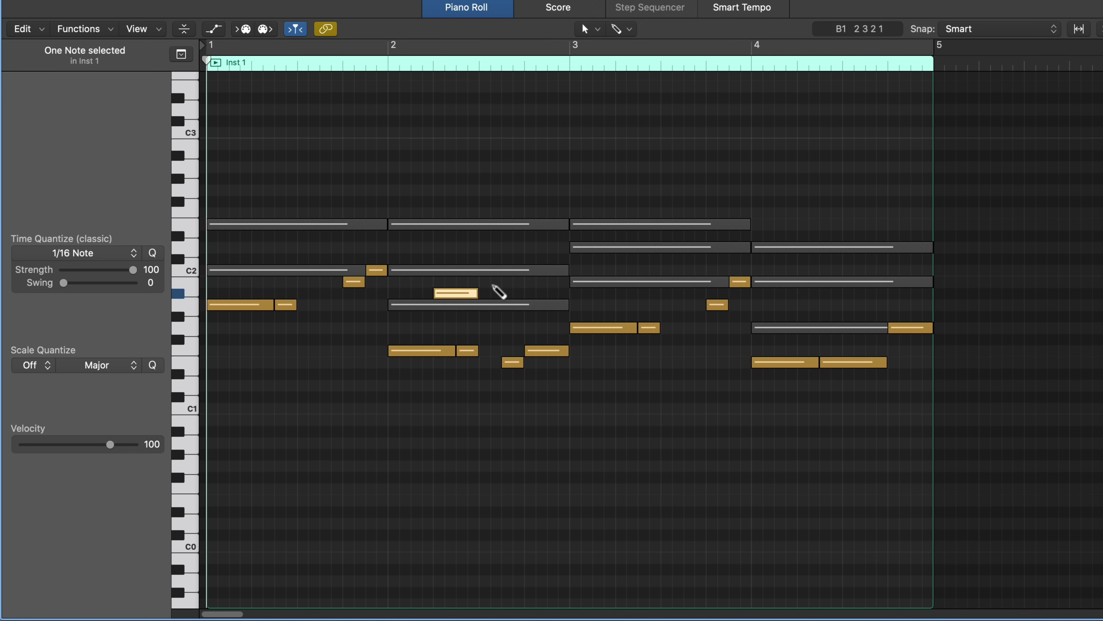
left_click(481, 281, "super")
left_click(530, 235, "super")
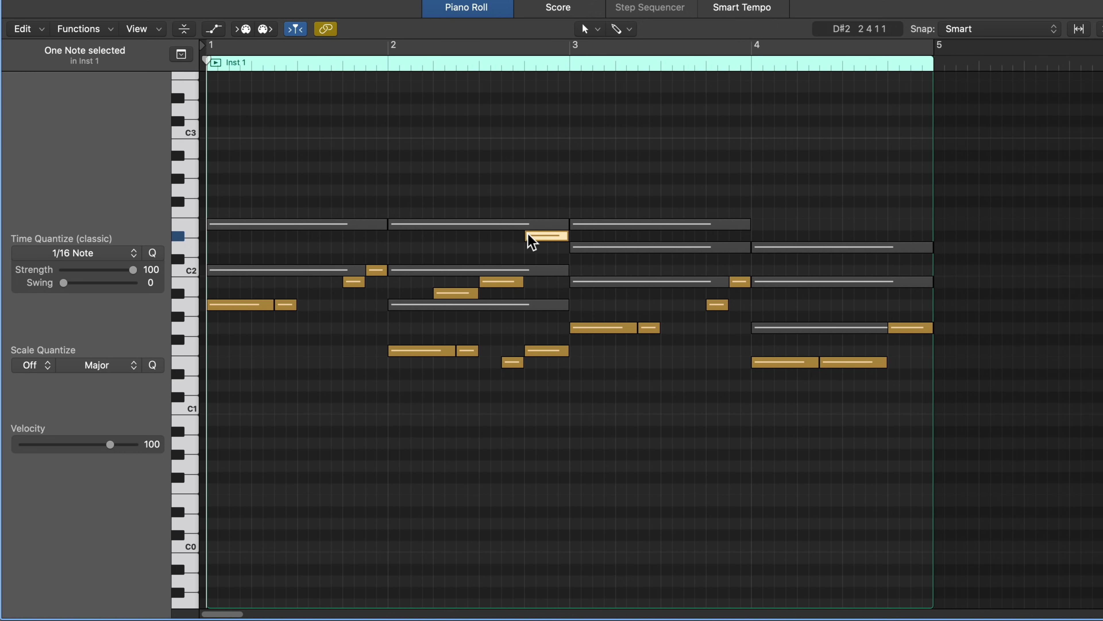
key("BackSpace")
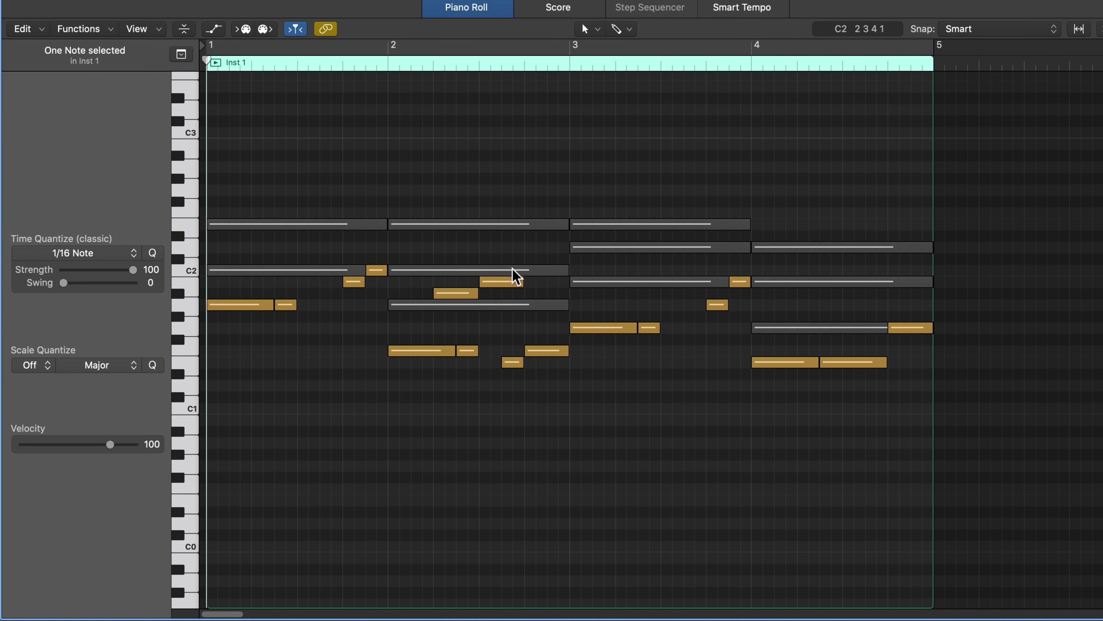
left_click(503, 282)
key("BackSpace")
left_click(467, 294)
key("BackSpace")
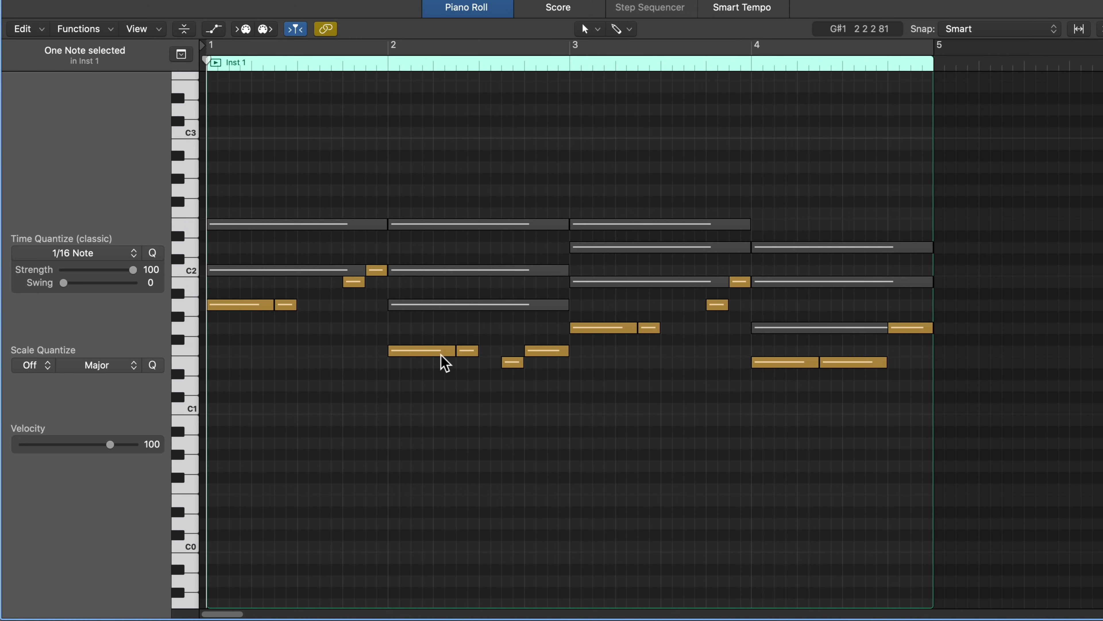
Step: Check the short note before bar 3 and the long bar-2 note, then play from bar 1
left_click(512, 363)
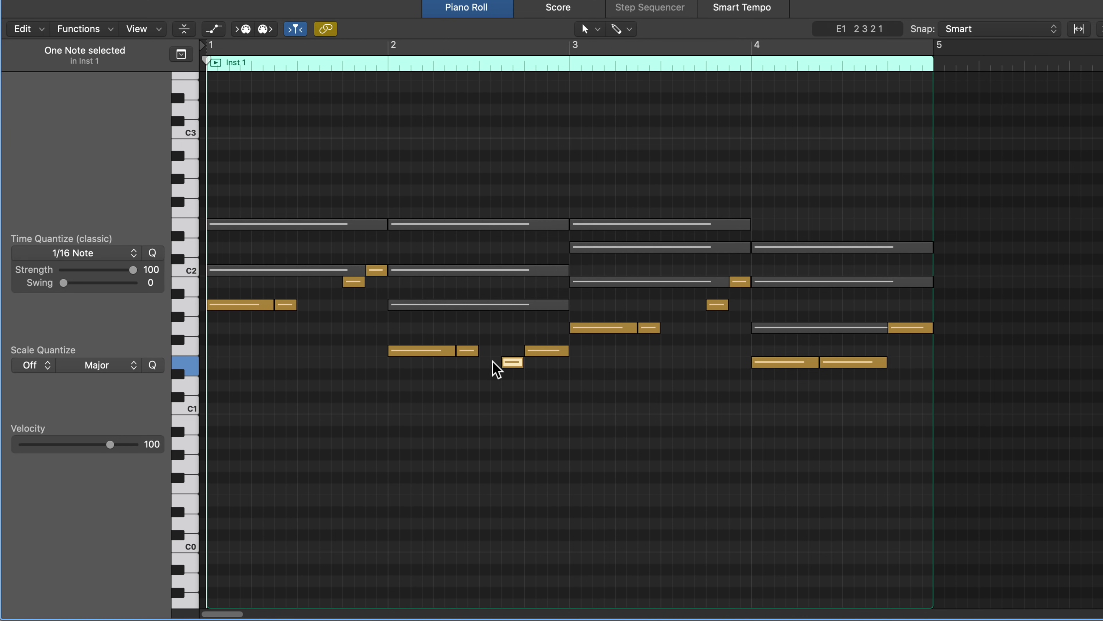
left_click(512, 224)
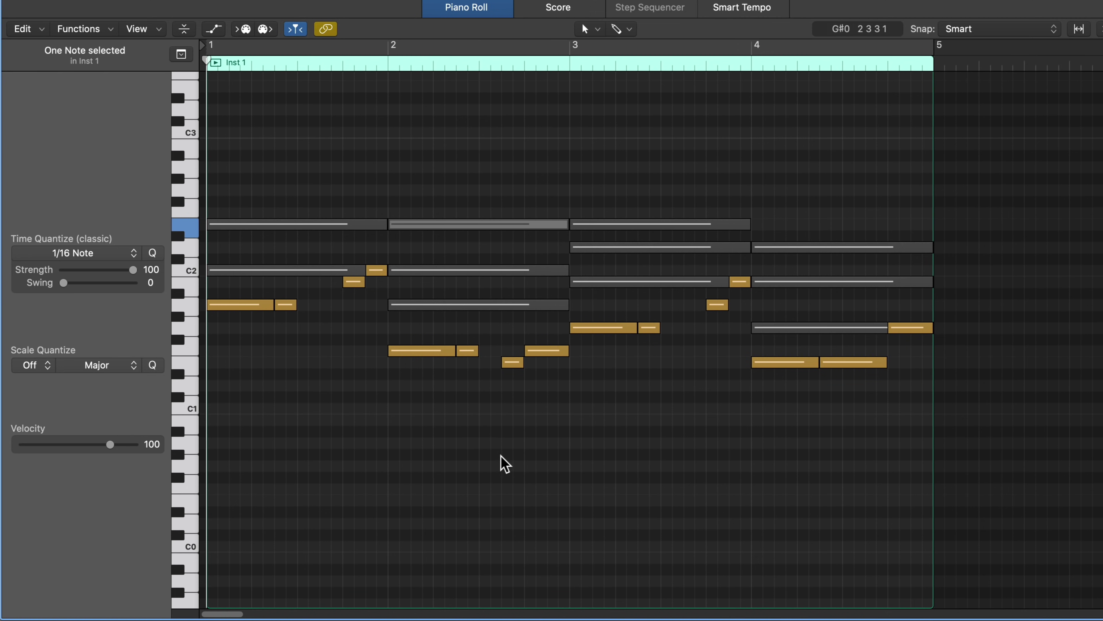
left_click(505, 464)
key("space")
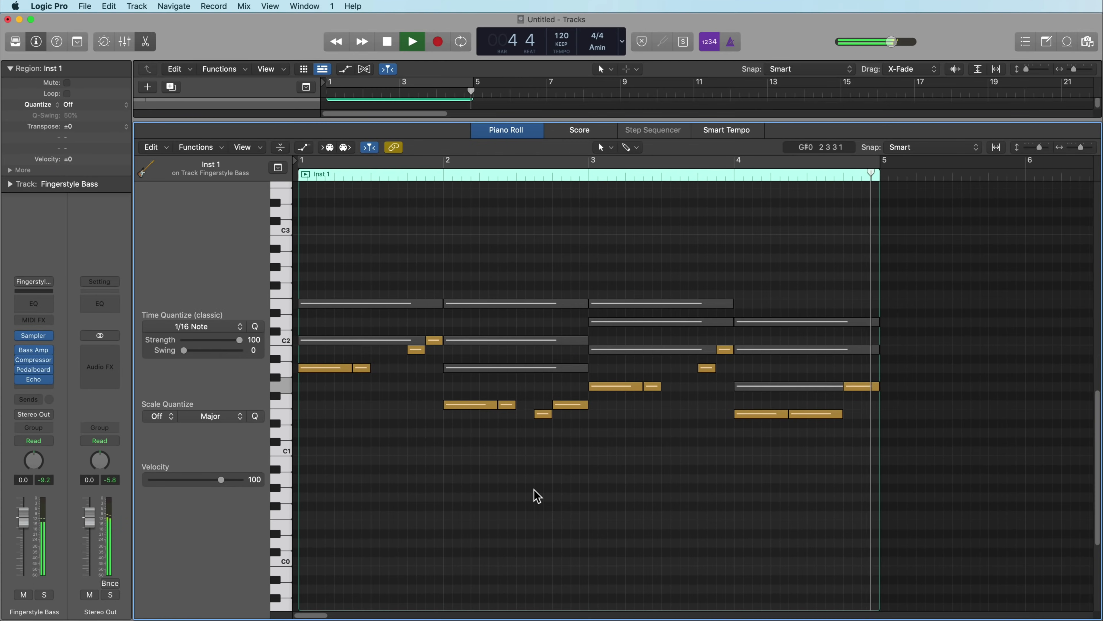
Step: Stop playback, close the Piano Roll, and repeat the Fingerstyle Bass region through bar 17
key("space")
key("p")
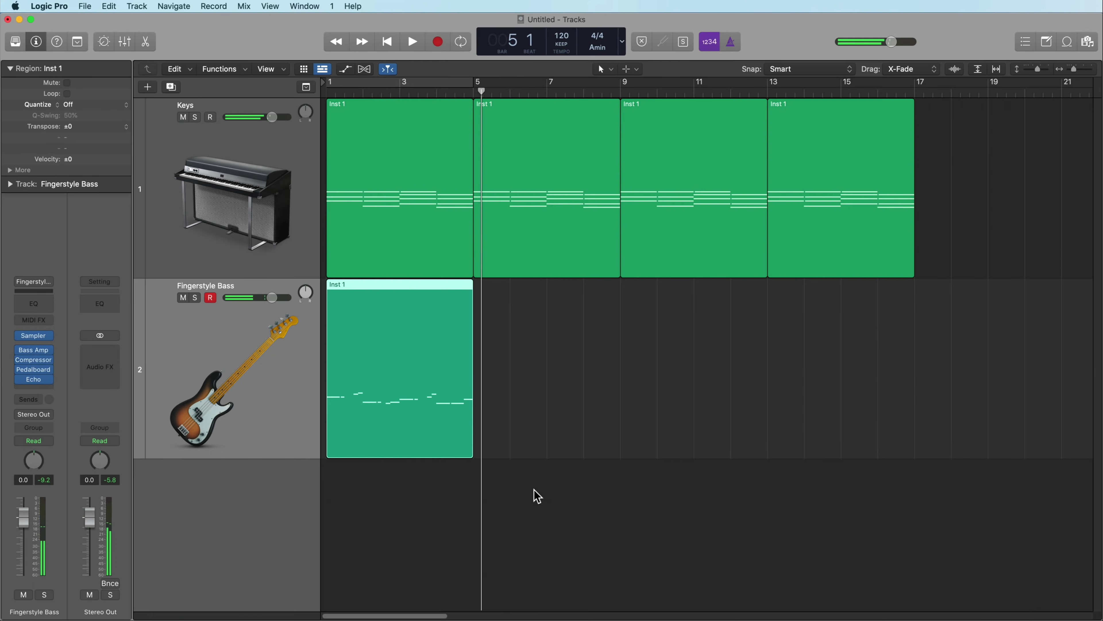
left_click_drag(582, 413, 438, 381)
key("super+r")
key("super+r")
key("super+r")
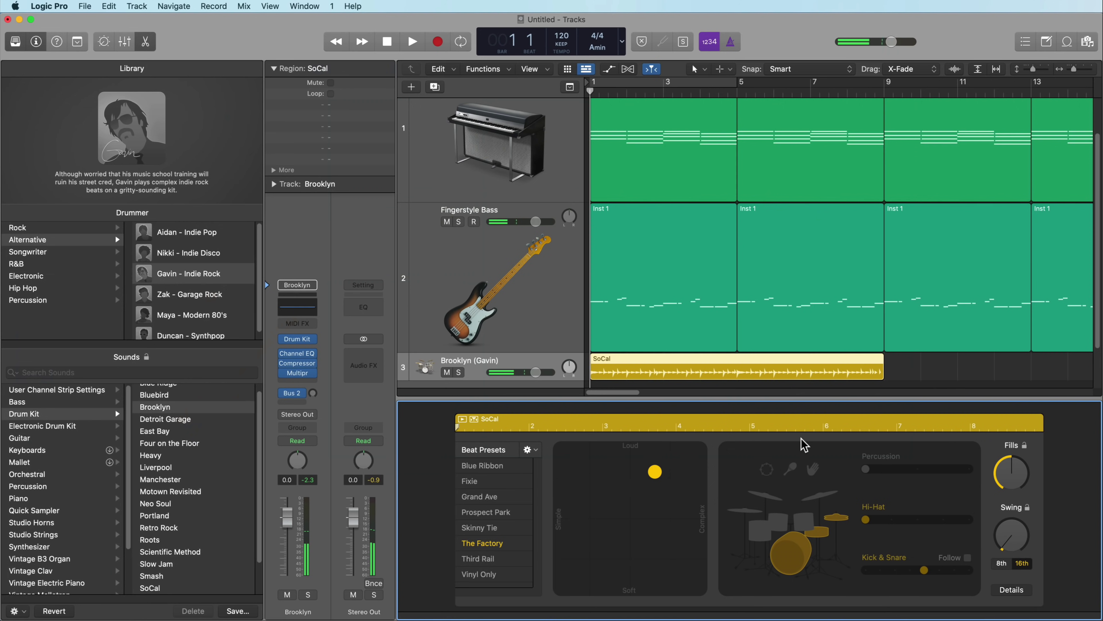
Step: Add a Brooklyn drummer region after SoCal at bar 9 and make it play slightly softer
left_click(891, 369)
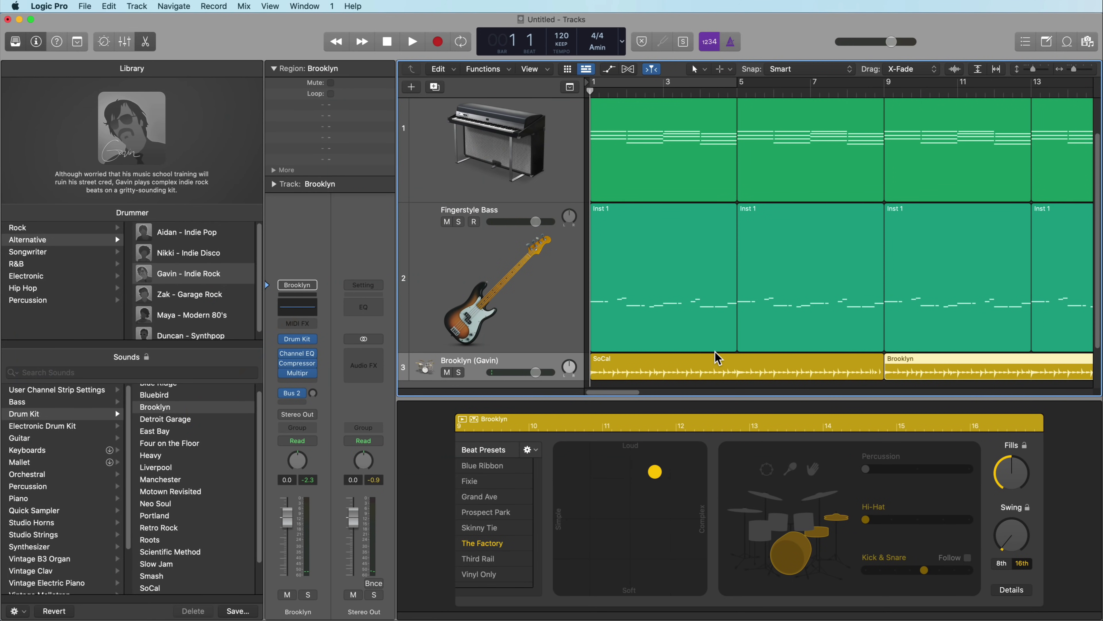
key("space")
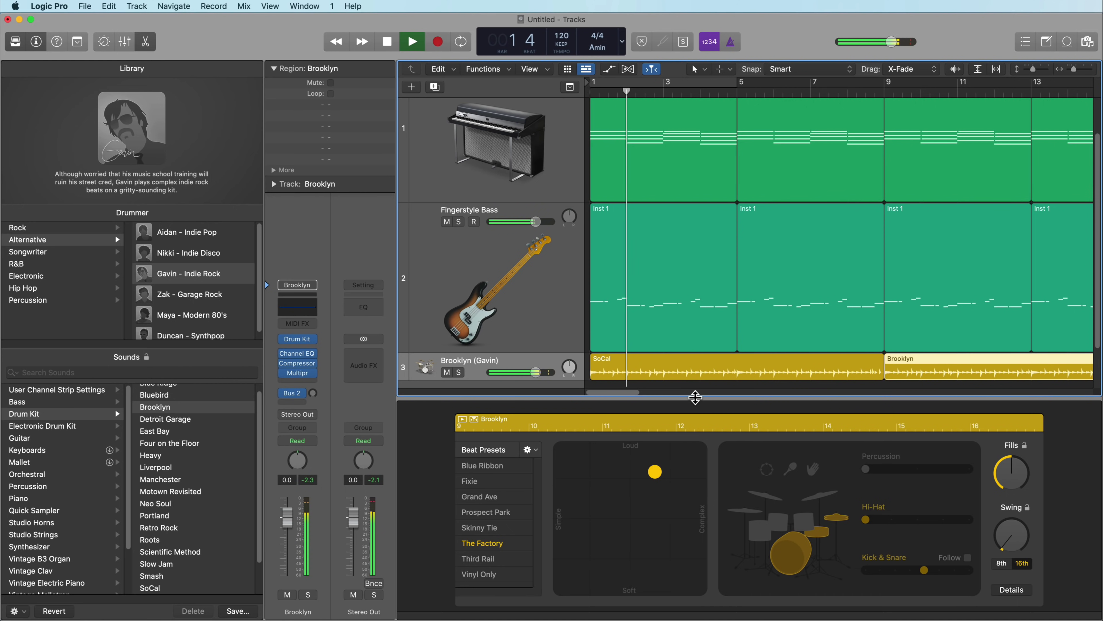
left_click_drag(655, 471, 653, 495)
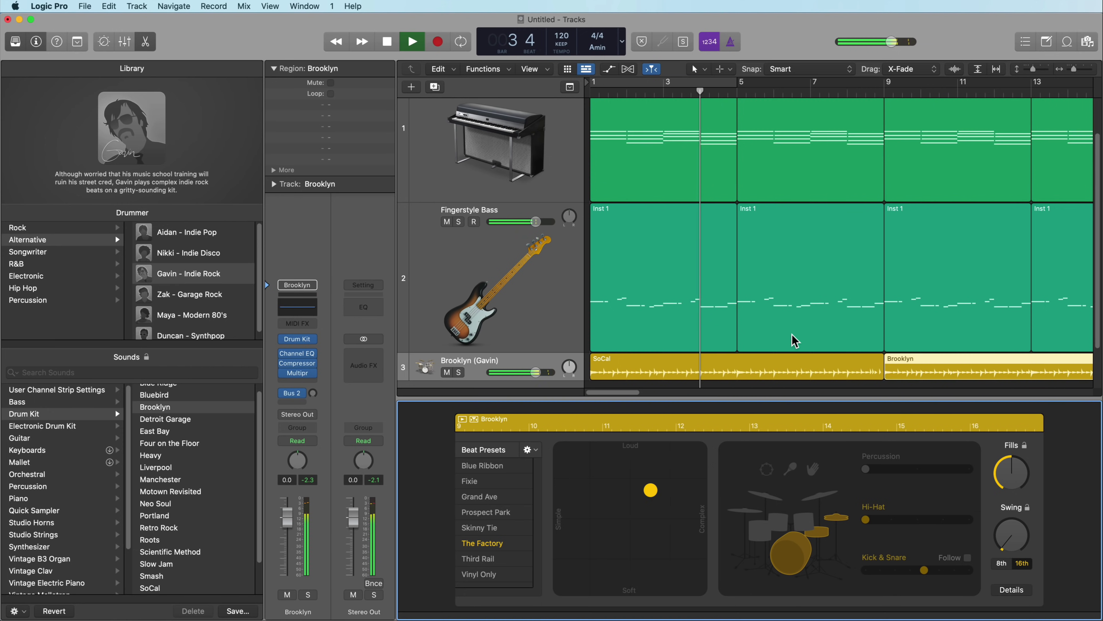
Step: Make the SoCal region's kick and snare follow Fingerstyle Bass, then fit all three tracks in view
left_click(792, 363)
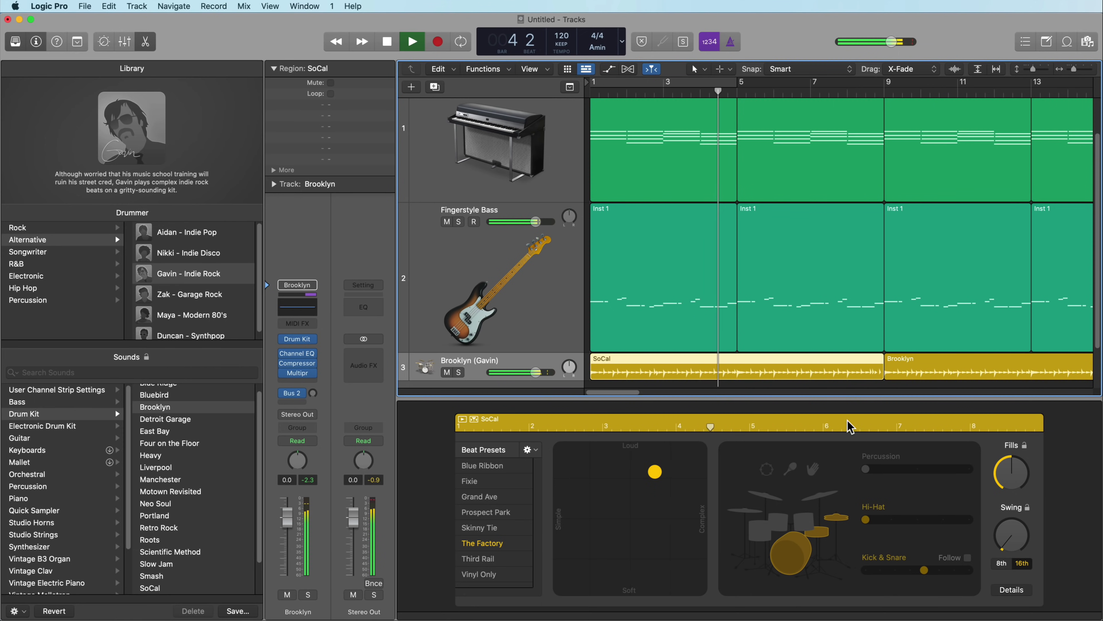
left_click(967, 558)
left_click(927, 569)
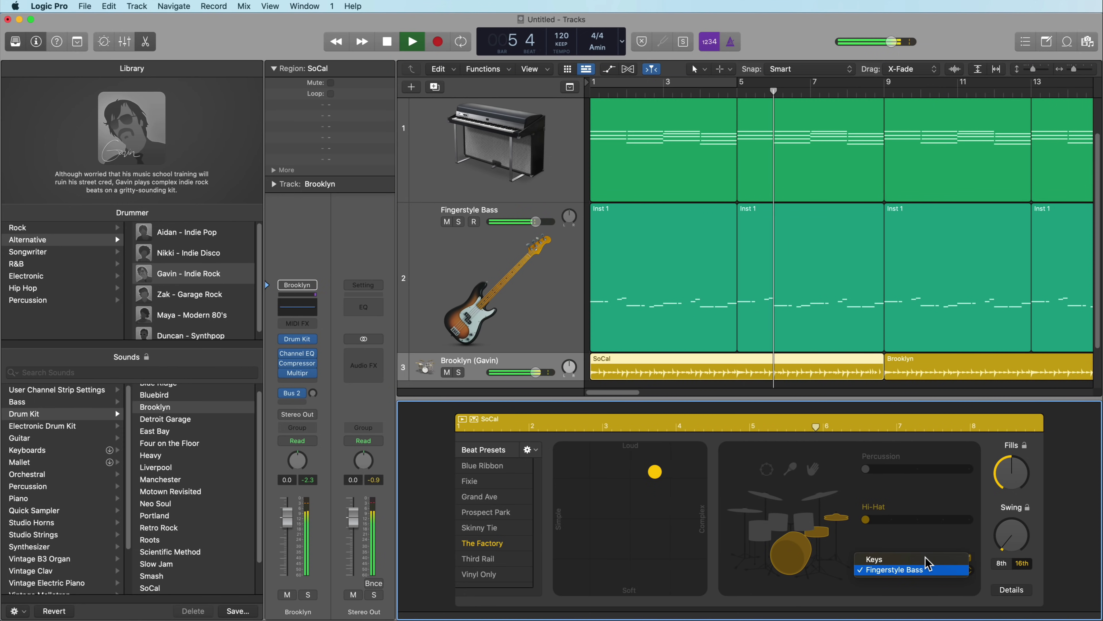
left_click(925, 569)
left_click(912, 375)
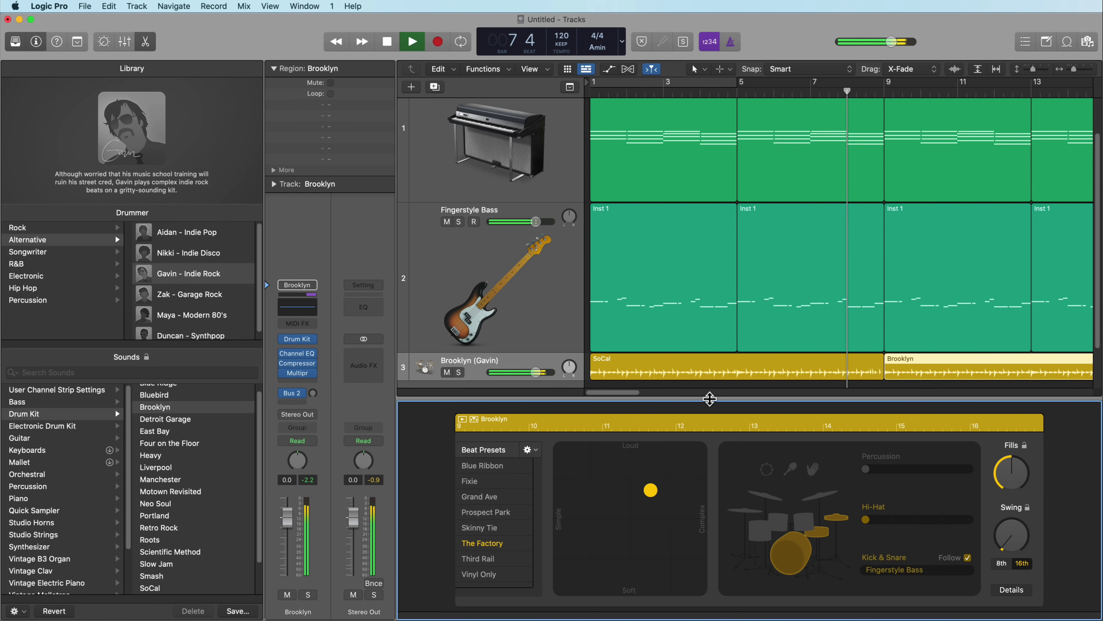
left_click_drag(710, 398, 706, 535)
left_click(707, 535)
key("z")
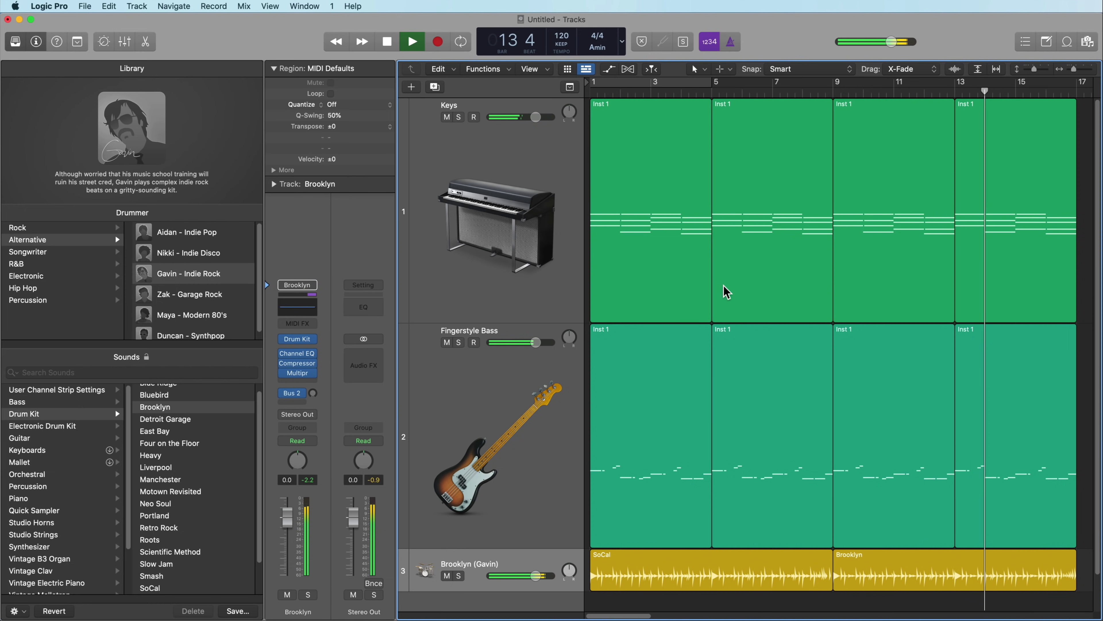
Step: Stop playback, return to bar 1, and open the first Keys region in the Piano Roll
key("space")
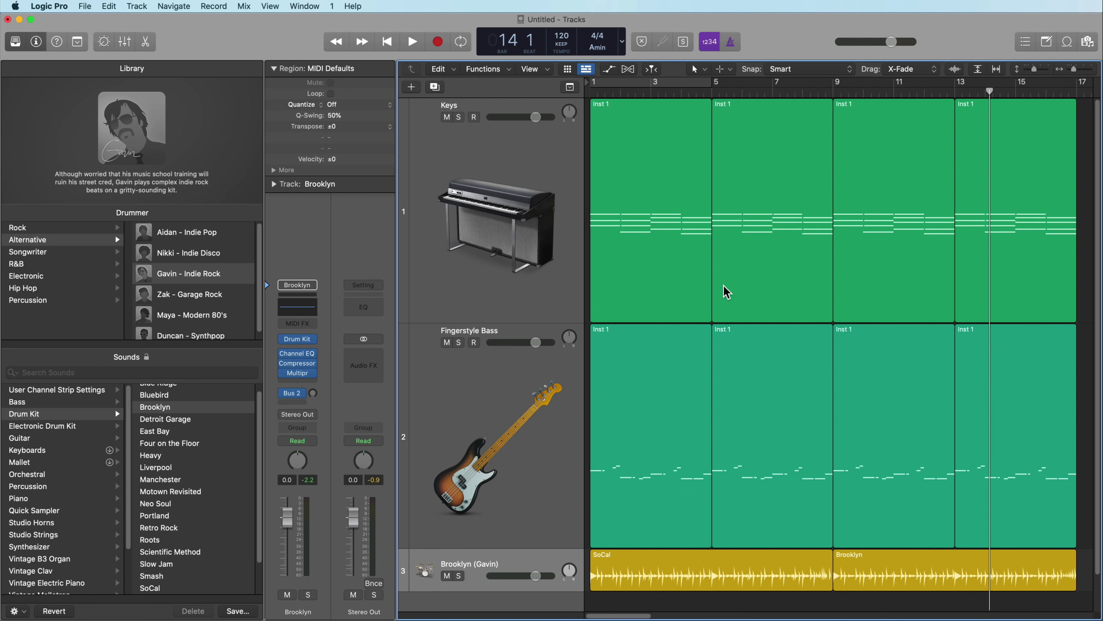
key("Return")
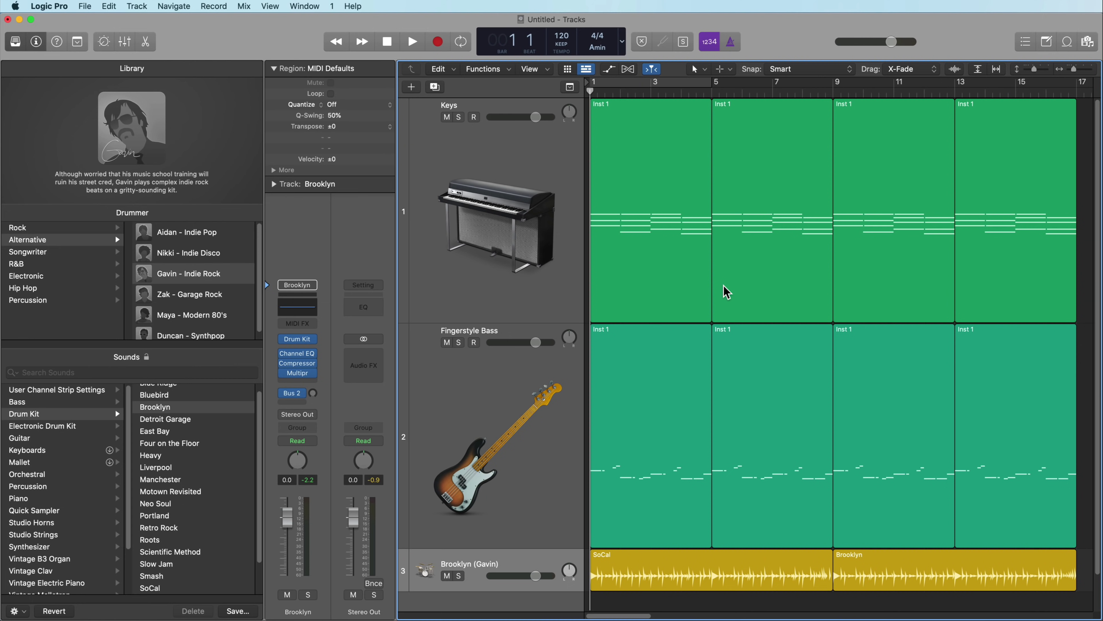
double_click(669, 265)
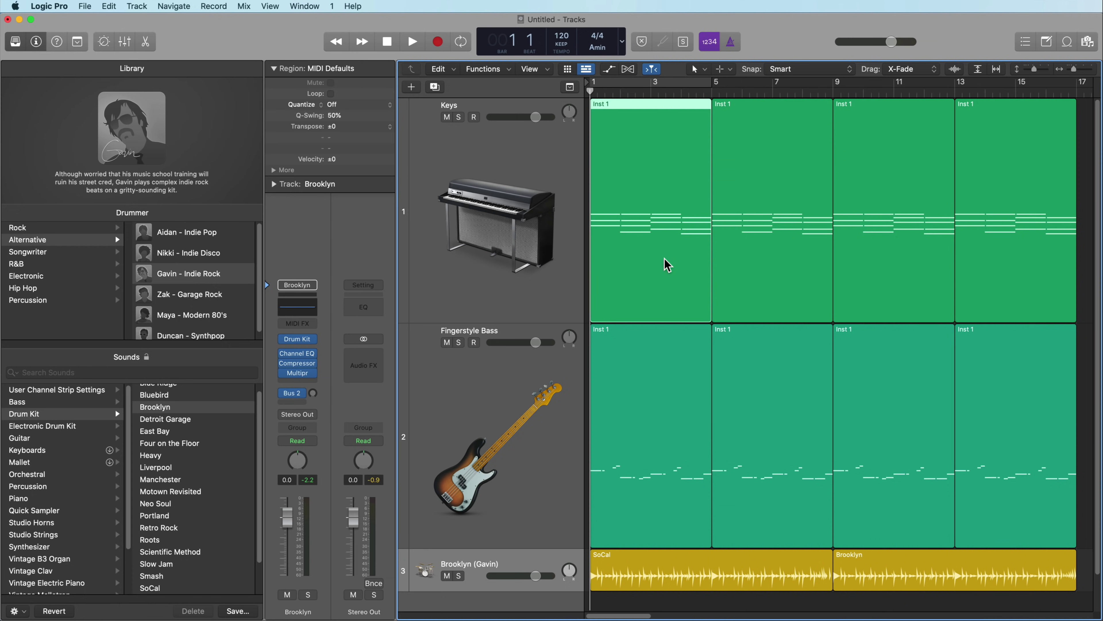